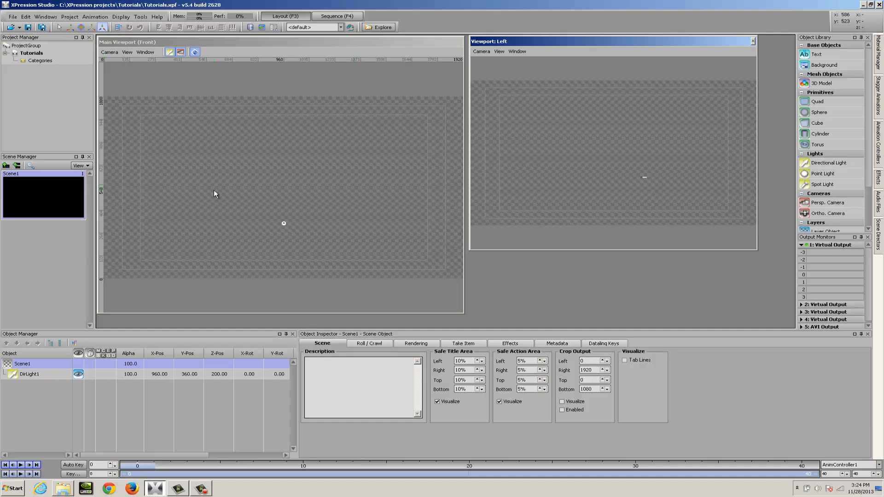
Step: Add a text object reading "the title" and place it right of centre at about X 1263, Y 547
{"action": "left_click_drag", "start_coordinate": [587, 44], "coordinate": [593, 51]}
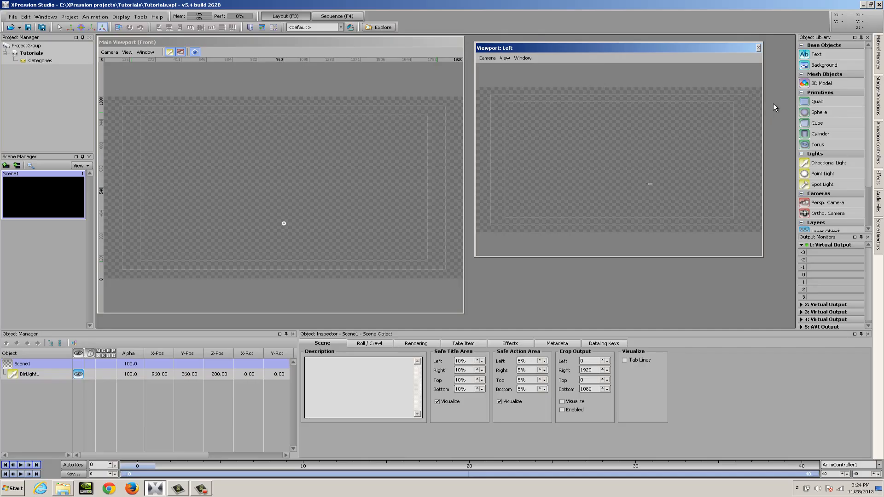
{"action": "double_click", "coordinate": [817, 55]}
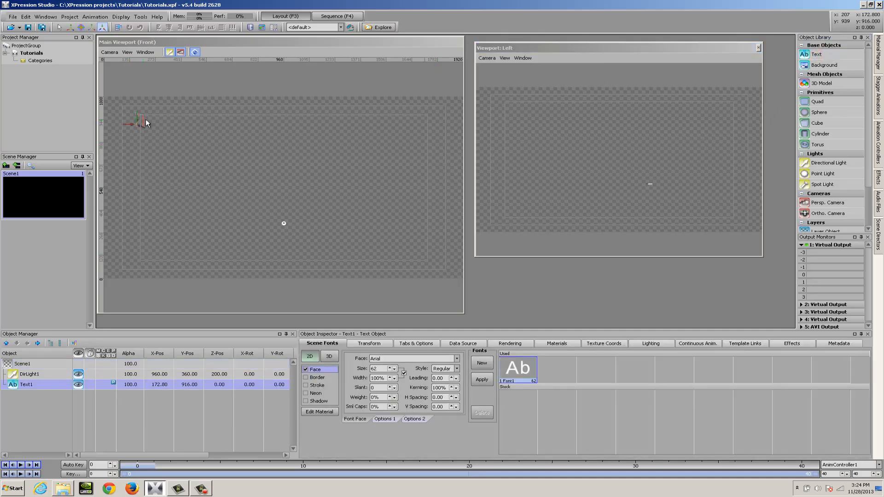
{"action": "left_click", "coordinate": [141, 122]}
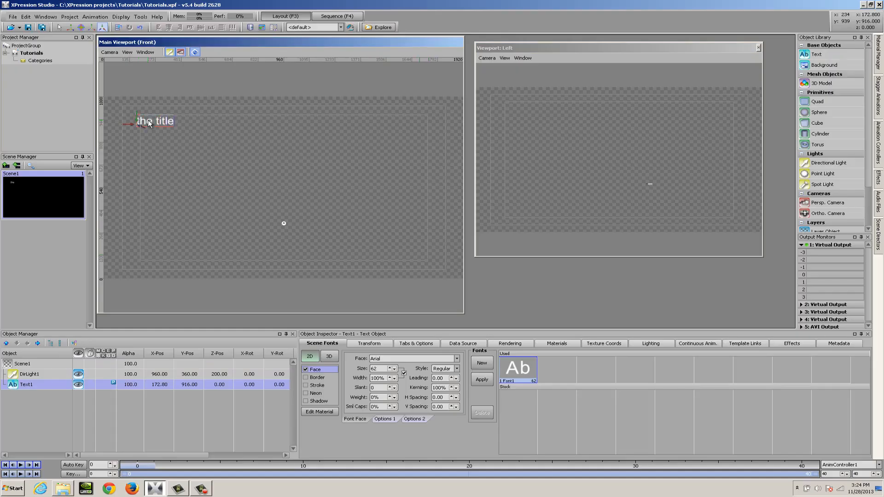
{"action": "left_click_drag", "start_coordinate": [149, 123], "coordinate": [361, 185]}
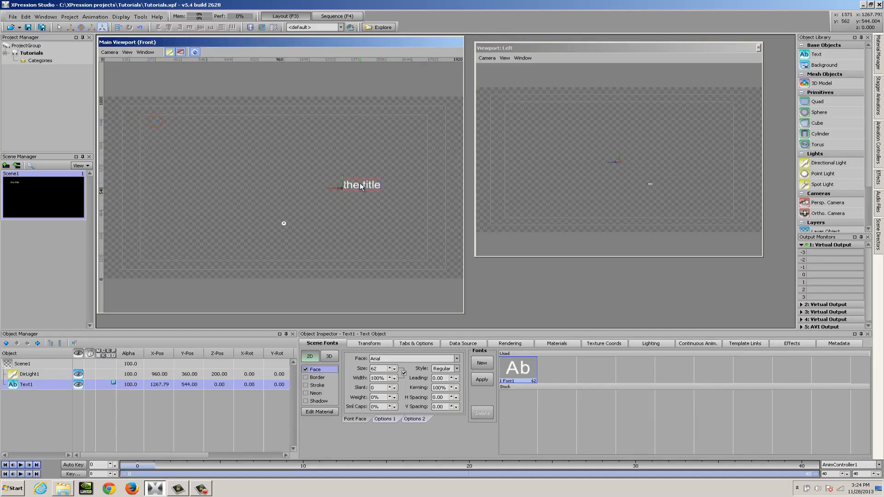
Step: Set the title's font style to Black with 100% small caps and move it to about X 1275, Y 529
{"action": "left_click", "coordinate": [457, 368]}
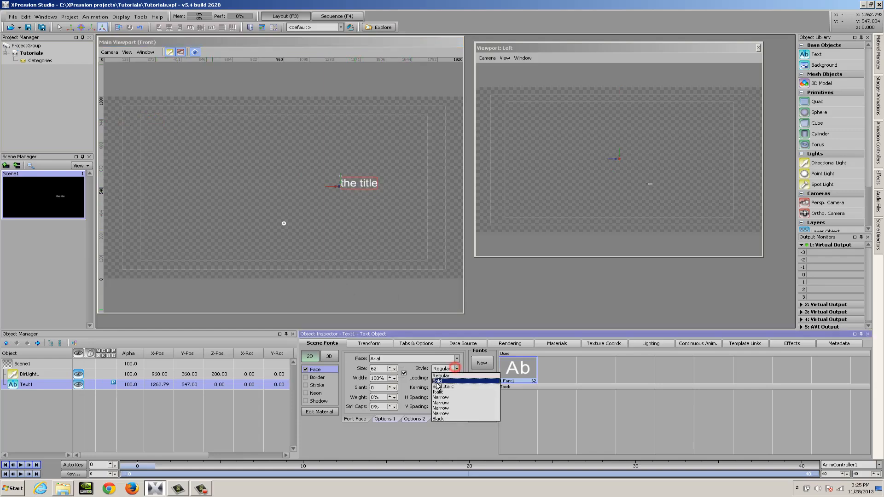
{"action": "left_click", "coordinate": [439, 418]}
{"action": "left_click", "coordinate": [381, 407]}
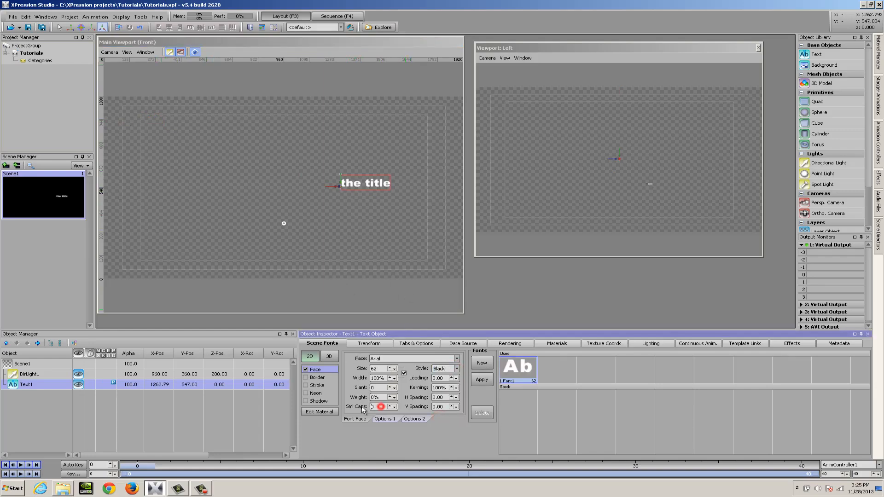
{"action": "type", "text": "100"}
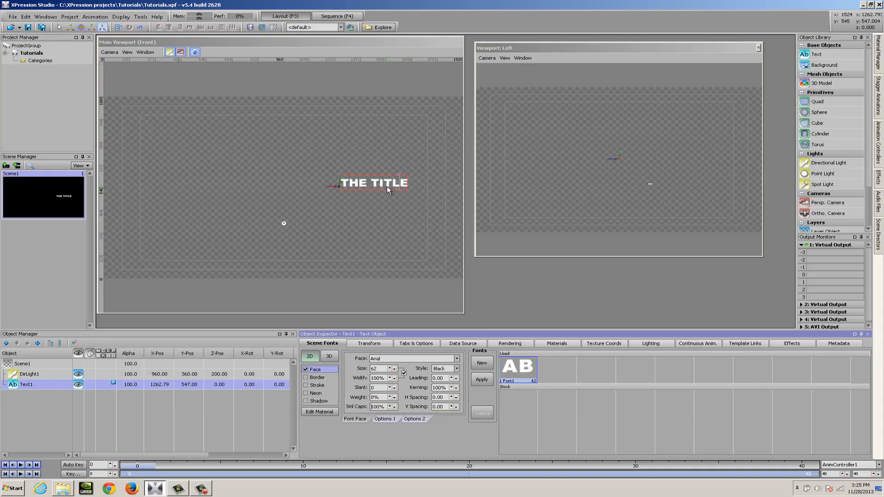
{"action": "mouse_move", "coordinate": [376, 184]}
{"action": "left_mouse_down"}
{"action": "mouse_move", "coordinate": [382, 179]}
{"action": "mouse_move", "coordinate": [378, 184]}
{"action": "left_mouse_up"}
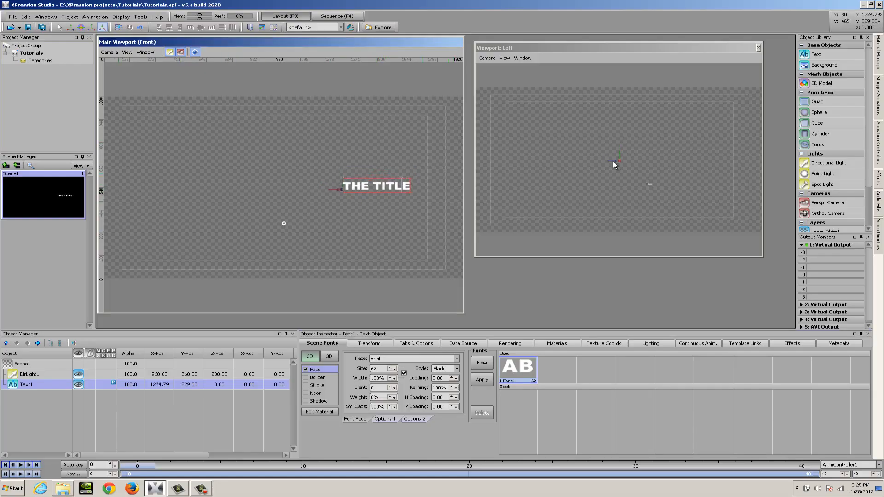
Step: Add a quad to the scene and create a new material with a texture layer for it
{"action": "double_click", "coordinate": [812, 102]}
{"action": "mouse_move", "coordinate": [877, 54]}
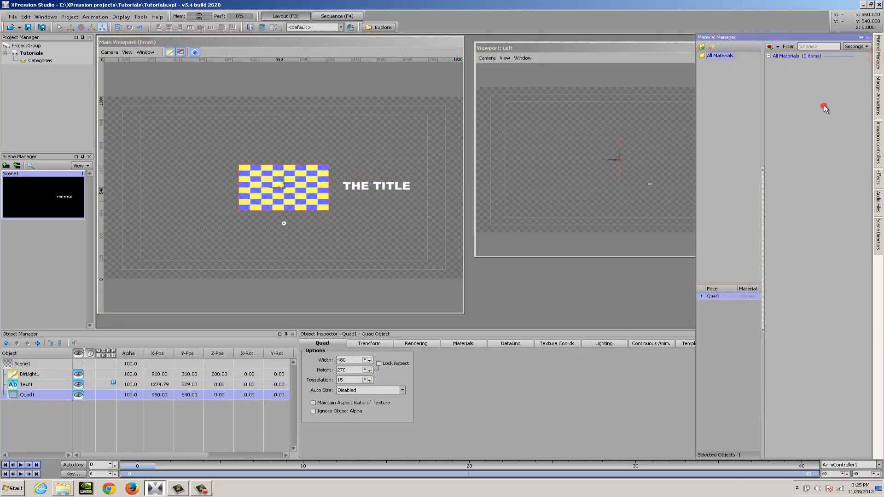
{"action": "right_click", "coordinate": [825, 105]}
{"action": "left_click", "coordinate": [774, 125]}
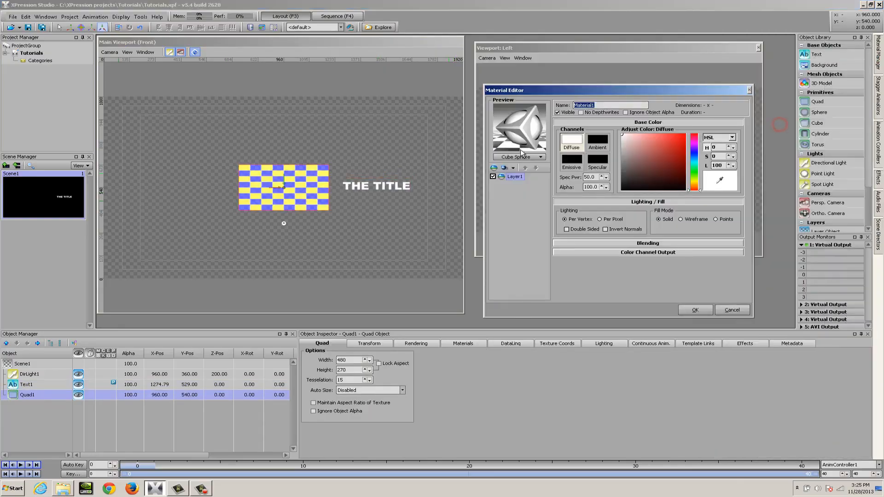
{"action": "left_click", "coordinate": [513, 168]}
{"action": "left_click", "coordinate": [522, 179]}
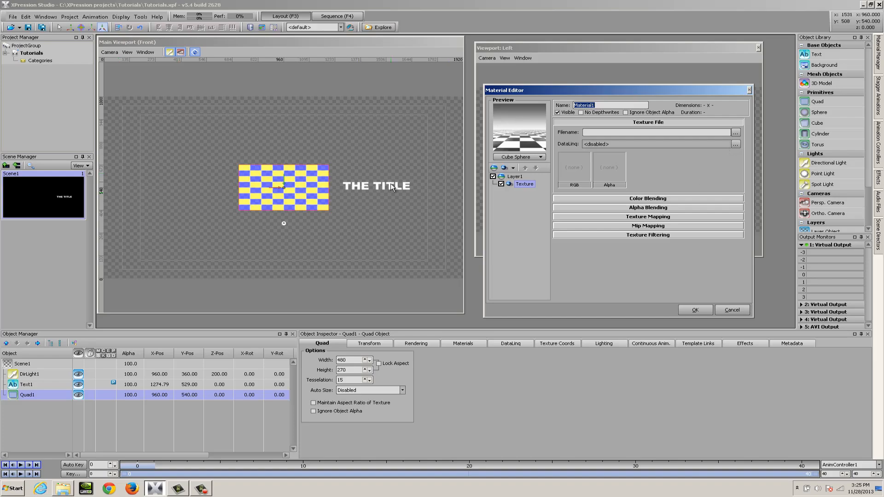
Step: Load Team Name Tintable Backplate.png from the Tutorials Images folder as the material's texture and accept the material
{"action": "left_click", "coordinate": [736, 132]}
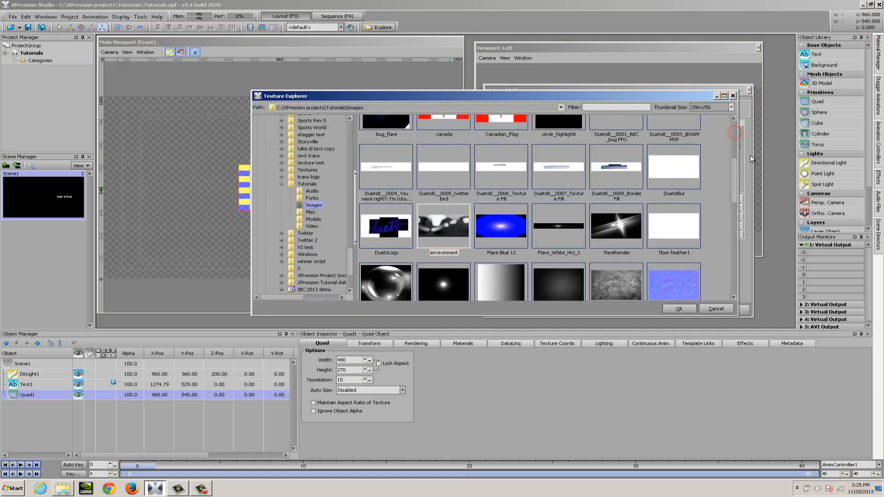
{"action": "left_click_drag", "start_coordinate": [734, 202], "coordinate": [734, 277]}
{"action": "left_click", "coordinate": [546, 176]}
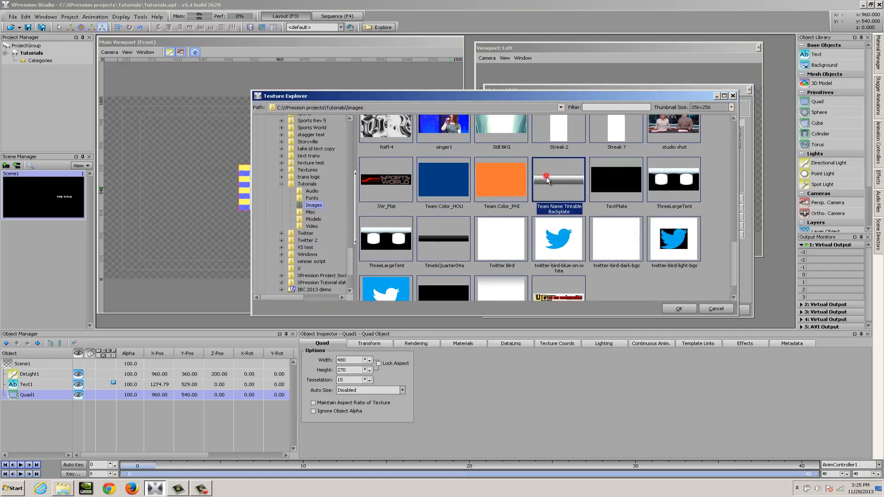
{"action": "left_click", "coordinate": [686, 310]}
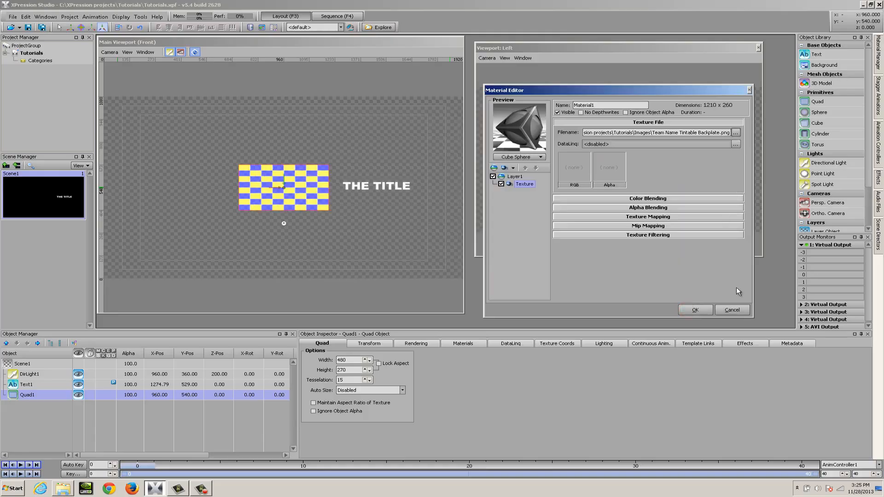
{"action": "left_click", "coordinate": [696, 311]}
Step: Apply the backplate material to the quad and move it behind the title at about X 1285, Y 558
{"action": "left_click", "coordinate": [877, 53]}
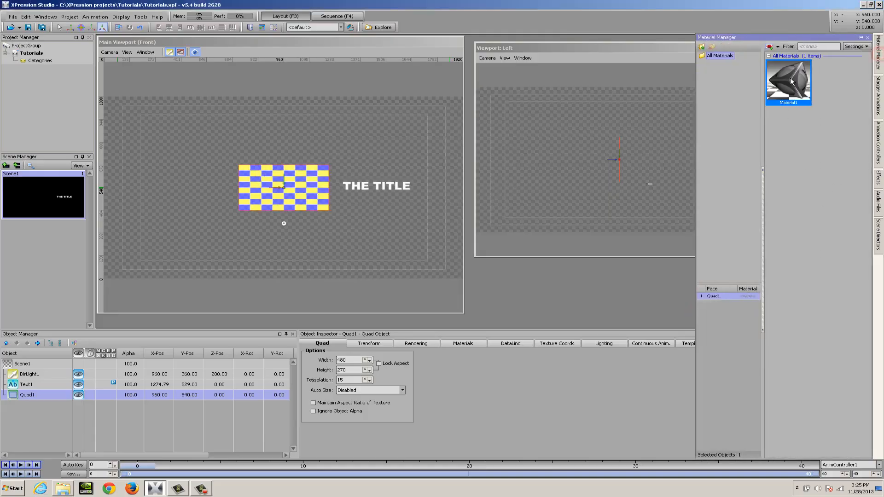
{"action": "double_click", "coordinate": [789, 80]}
{"action": "left_click_drag", "start_coordinate": [257, 203], "coordinate": [320, 202]}
Step: Scale the backplate quad uniformly to 0.65 and move it sideways to about X 1526
{"action": "left_click", "coordinate": [358, 343]}
{"action": "left_click", "coordinate": [448, 361]}
{"action": "type", "text": "0.65"}
{"action": "key", "text": "Return"}
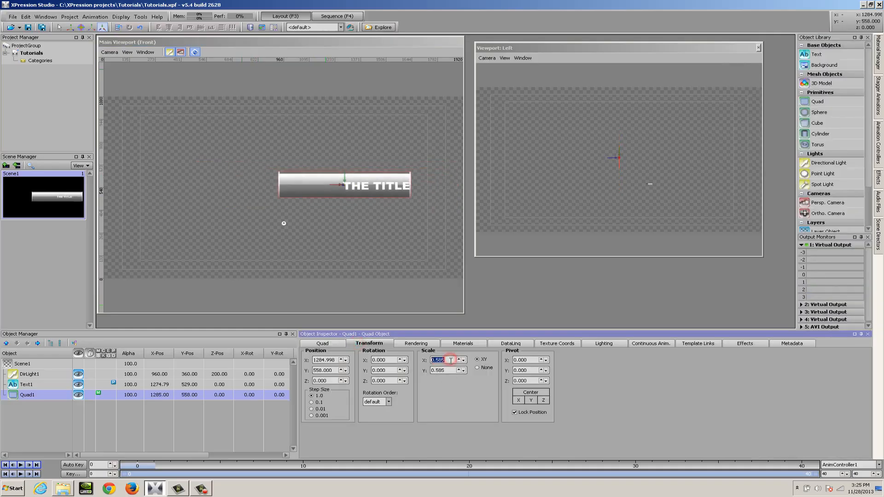
{"action": "left_click_drag", "start_coordinate": [322, 181], "coordinate": [365, 181]}
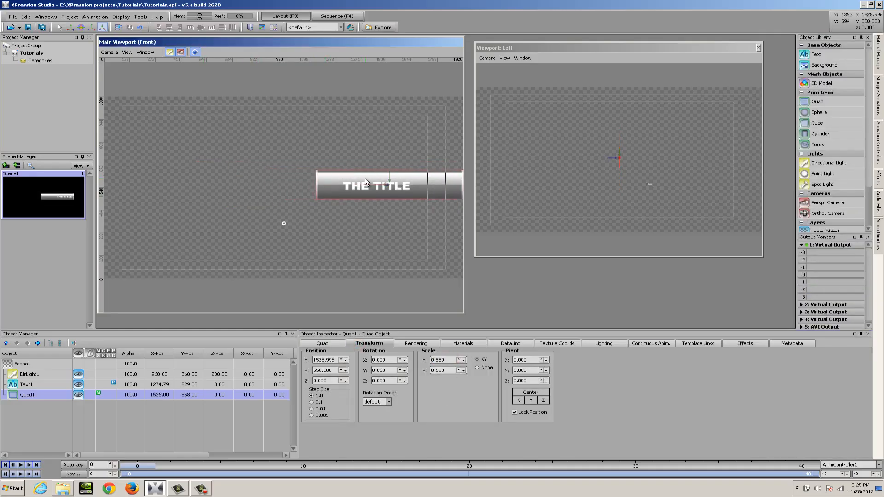
Step: Set the title text's Z position to 1
{"action": "left_click", "coordinate": [38, 385]}
{"action": "left_click_drag", "start_coordinate": [321, 381], "coordinate": [332, 380]}
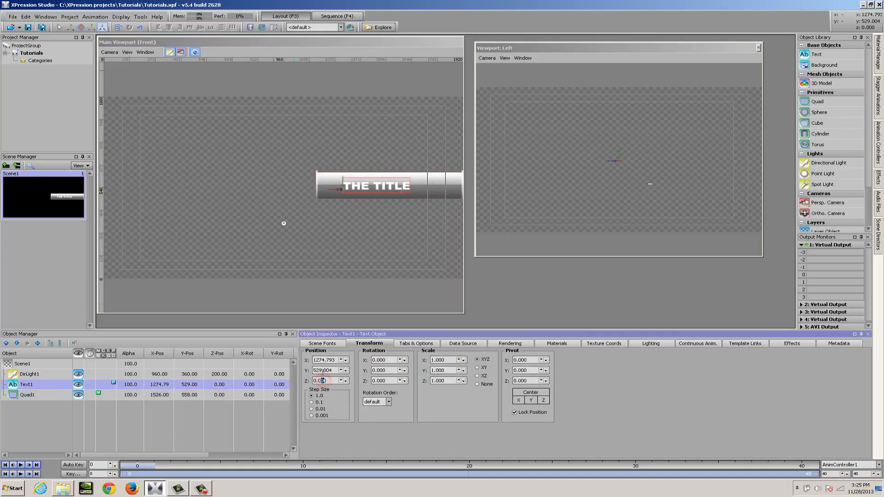
{"action": "type", "text": "1"}
{"action": "key", "text": "Return"}
Step: Move the title to the left end of the backplate at about X 1164, Y 532 and enable its shadow
{"action": "left_click_drag", "start_coordinate": [413, 190], "coordinate": [395, 194]}
{"action": "left_click", "coordinate": [323, 344]}
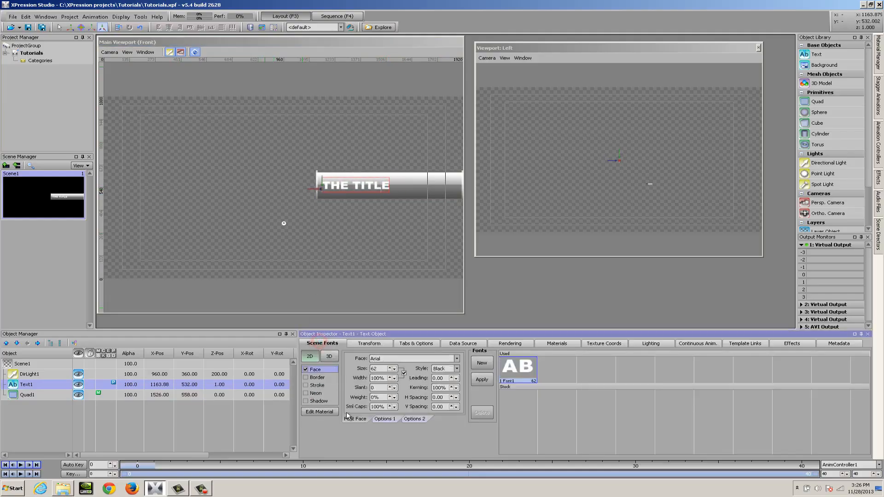
{"action": "left_click", "coordinate": [311, 402]}
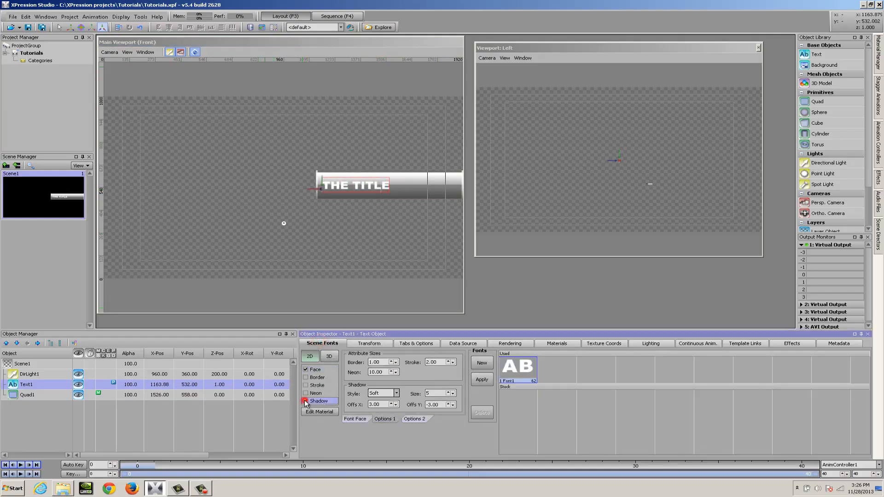
Step: Extend the title text with XXXXXX and enable Auto Squeeze with the maximum width set to the text's current width
{"action": "left_click", "coordinate": [387, 187]}
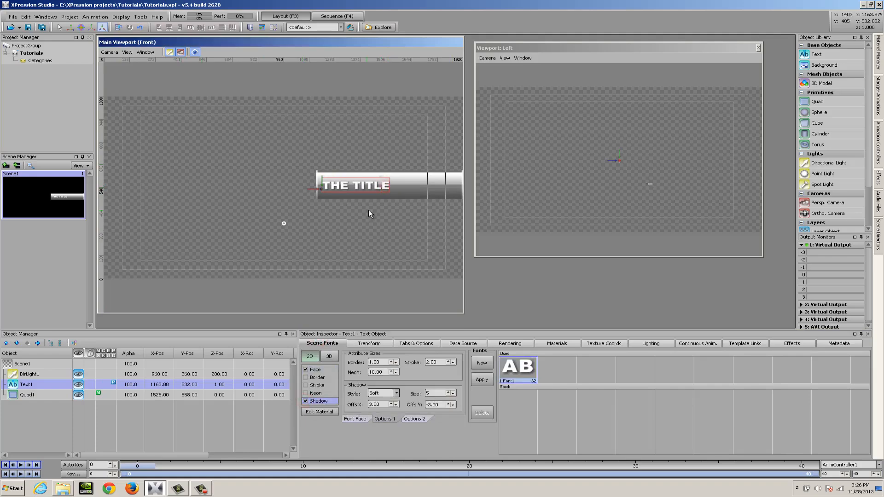
{"action": "type", "text": "XXXXXX"}
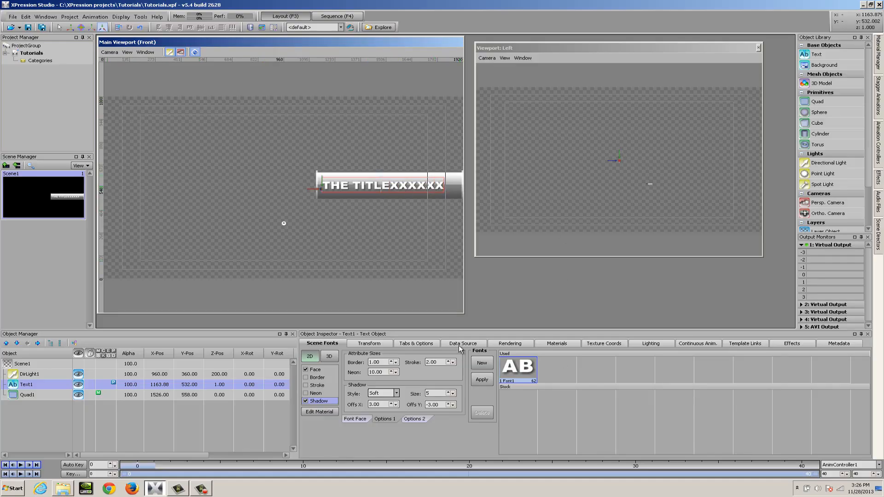
{"action": "left_click", "coordinate": [410, 344]}
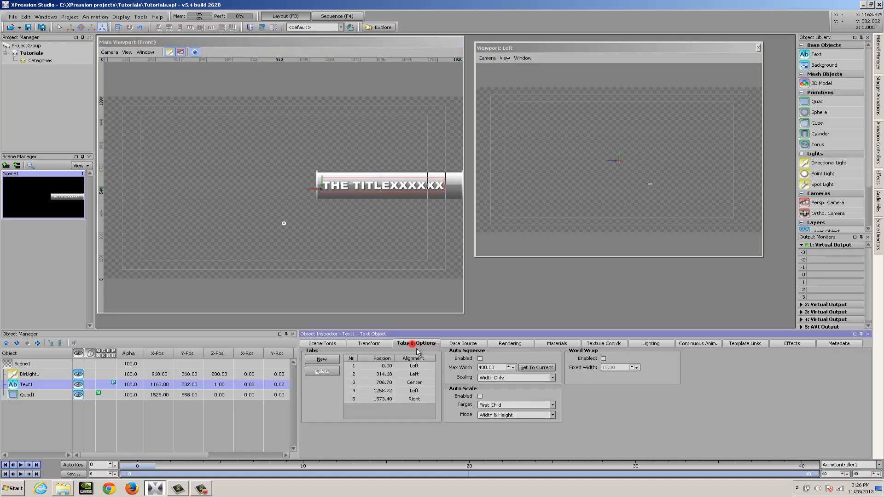
{"action": "left_click", "coordinate": [522, 367]}
{"action": "left_click", "coordinate": [480, 359]}
{"action": "left_click", "coordinate": [329, 145]}
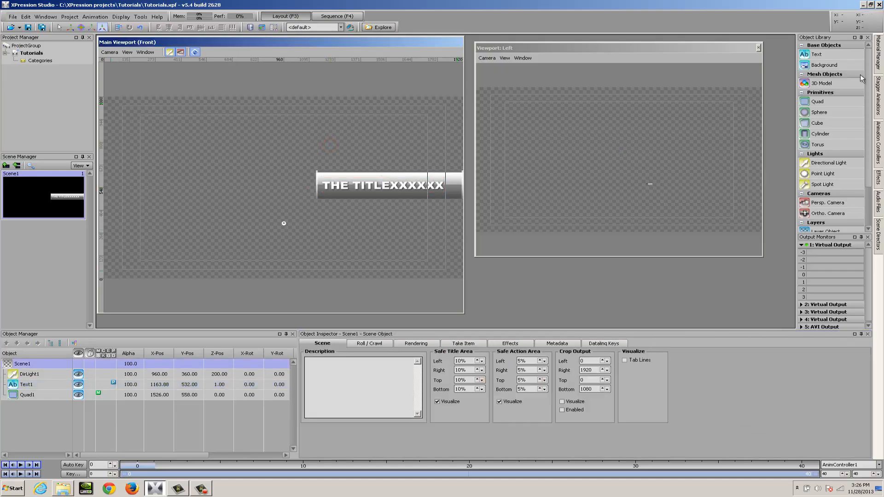
Step: Add a second quad and create another new material with a texture layer
{"action": "double_click", "coordinate": [821, 102]}
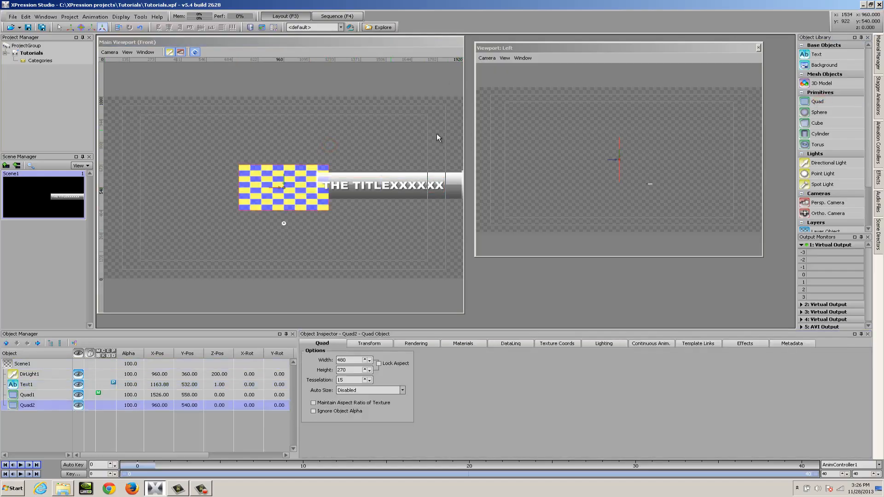
{"action": "mouse_move", "coordinate": [877, 61]}
{"action": "right_click", "coordinate": [839, 90]}
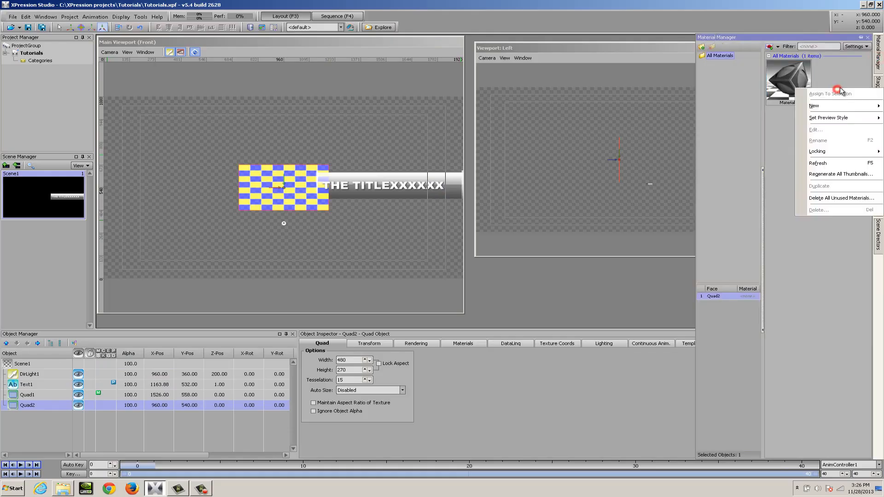
{"action": "mouse_move", "coordinate": [836, 107]}
{"action": "left_click", "coordinate": [763, 110]}
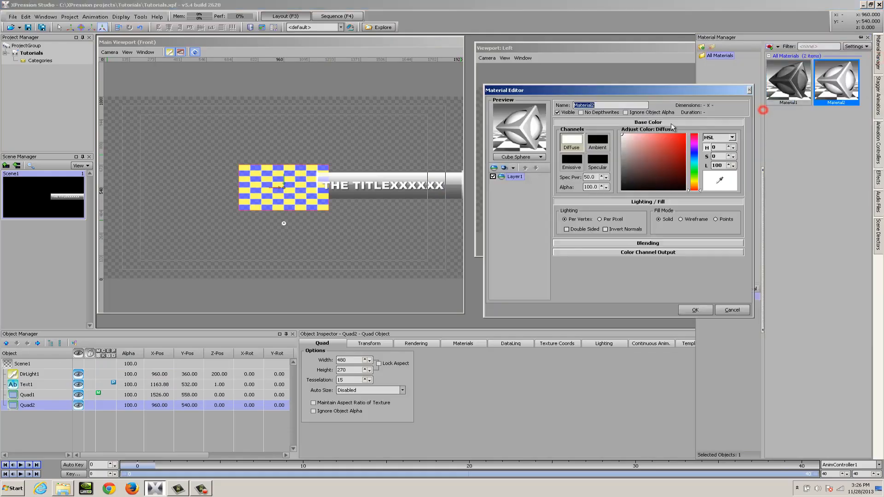
{"action": "left_click", "coordinate": [512, 167]}
{"action": "left_click", "coordinate": [516, 175]}
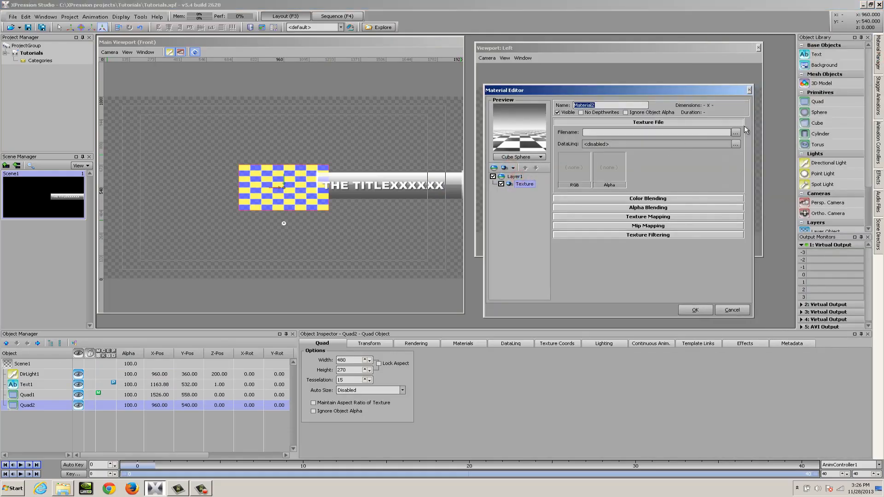
Step: Load WHITE_GRAD.tiff from the Tutorials Images folder as the second material's texture and accept the material
{"action": "left_click", "coordinate": [736, 132]}
{"action": "left_click_drag", "start_coordinate": [734, 252], "coordinate": [737, 279]}
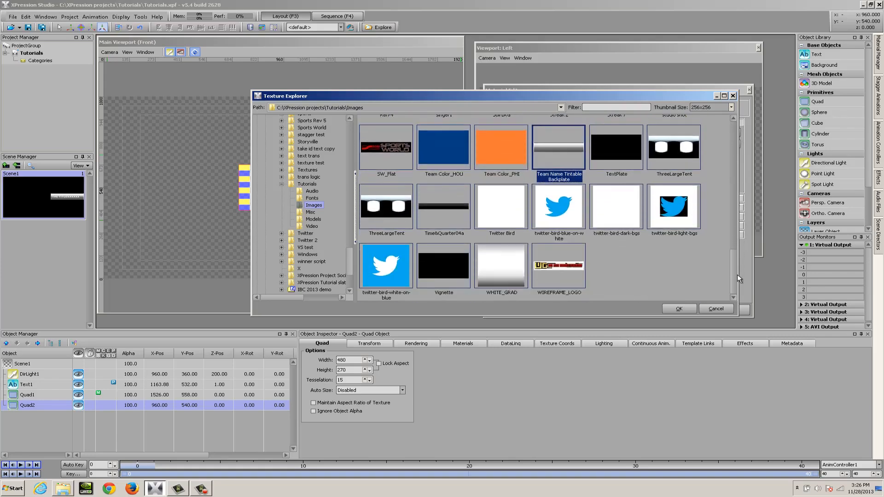
{"action": "left_click", "coordinate": [488, 271]}
{"action": "left_click", "coordinate": [690, 309]}
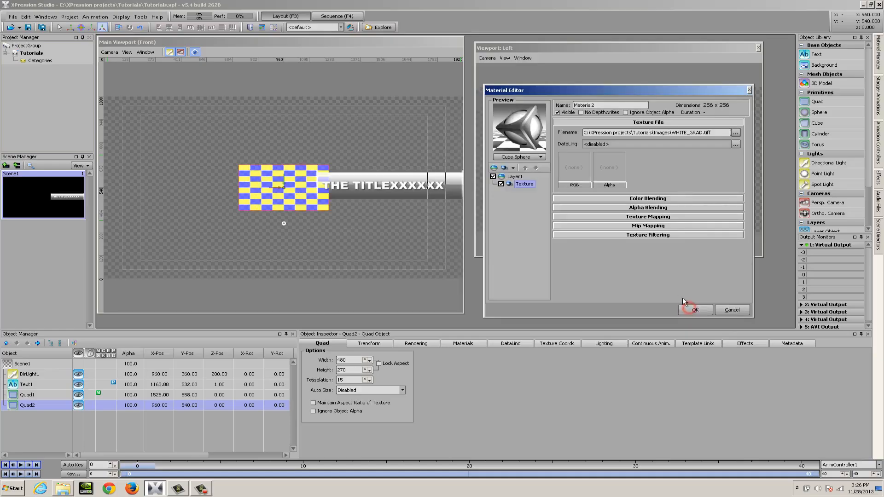
{"action": "left_click", "coordinate": [694, 309]}
Step: Apply the white gradient material to the second quad and move the quad above the title bar
{"action": "left_click", "coordinate": [877, 59]}
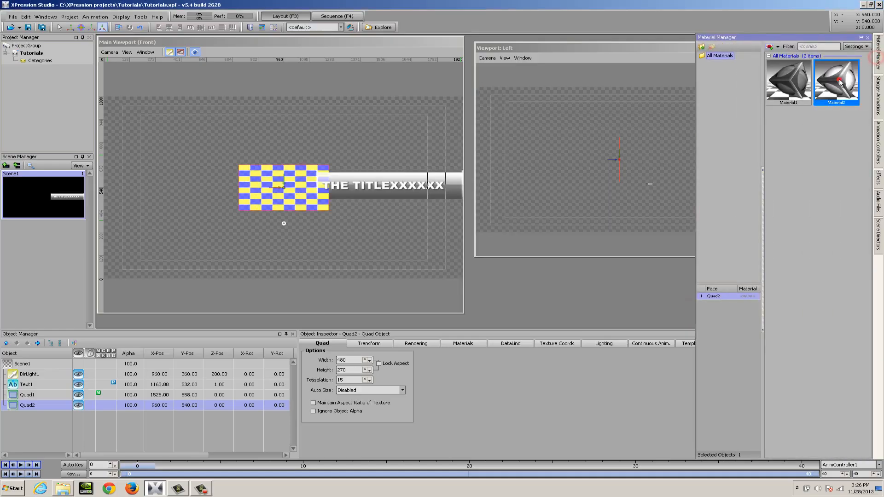
{"action": "double_click", "coordinate": [839, 79]}
{"action": "left_click_drag", "start_coordinate": [304, 196], "coordinate": [402, 144]}
Step: Scale the gradient quad uniformly to 1.81 and place it above the title bar at about X 1376, Y 850
{"action": "left_click", "coordinate": [369, 343]}
{"action": "left_click", "coordinate": [445, 360]}
{"action": "left_click_drag", "start_coordinate": [451, 361], "coordinate": [451, 313]}
{"action": "left_click_drag", "start_coordinate": [415, 141], "coordinate": [392, 145]}
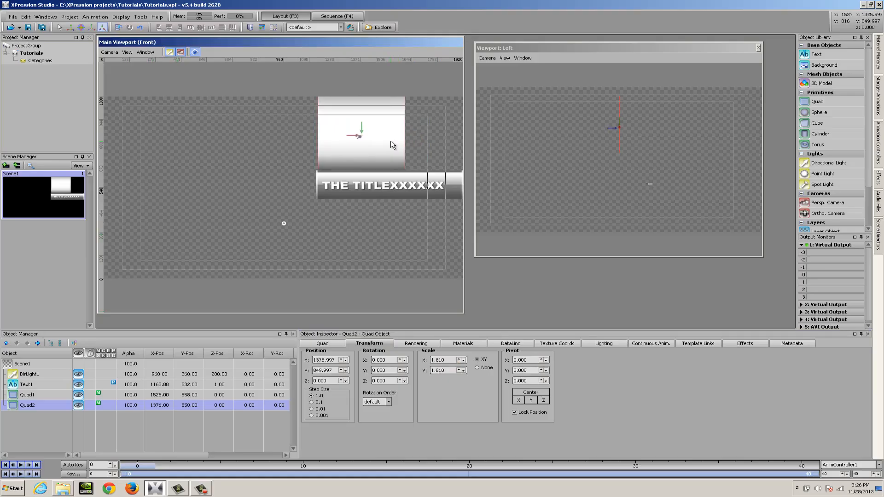
Step: Unlink the gradient quad's scale axes, widen it to an X scale of 2.625, and set its X position to about 1478
{"action": "left_click", "coordinate": [477, 367]}
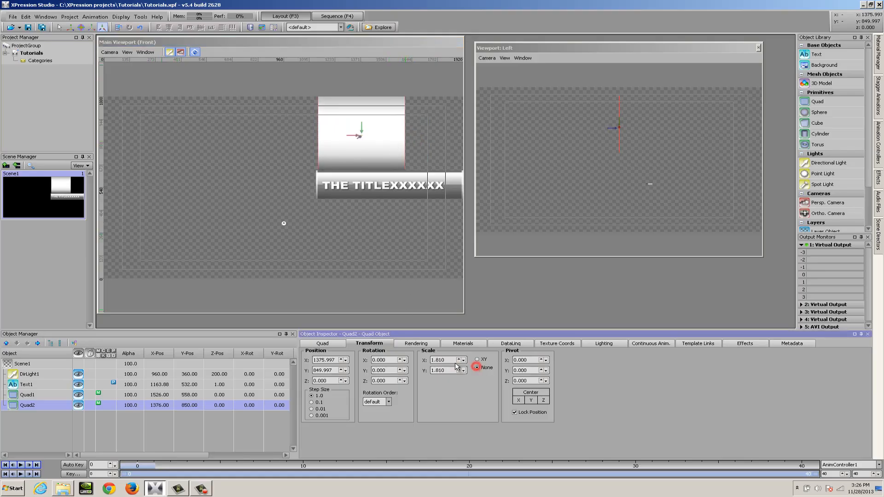
{"action": "left_click_drag", "start_coordinate": [450, 360], "coordinate": [449, 317]}
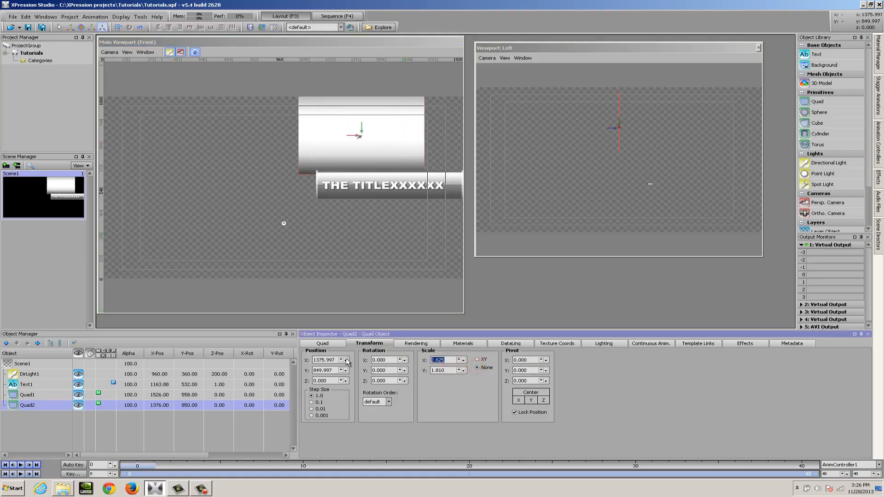
{"action": "left_click_drag", "start_coordinate": [334, 361], "coordinate": [334, 361]}
{"action": "key", "text": "Down"}
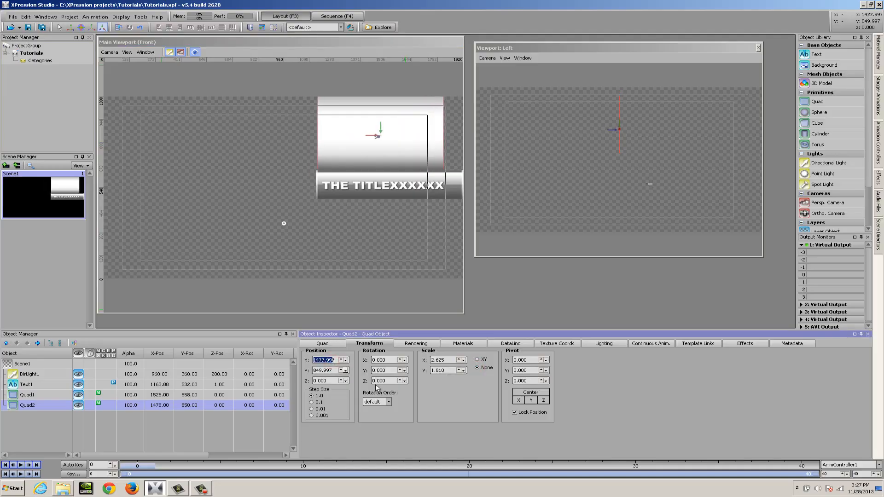
Step: Set the gradient quad's X position to about 1534 and widen it to an X scale of 3.11
{"action": "left_click_drag", "start_coordinate": [337, 363], "coordinate": [334, 361]}
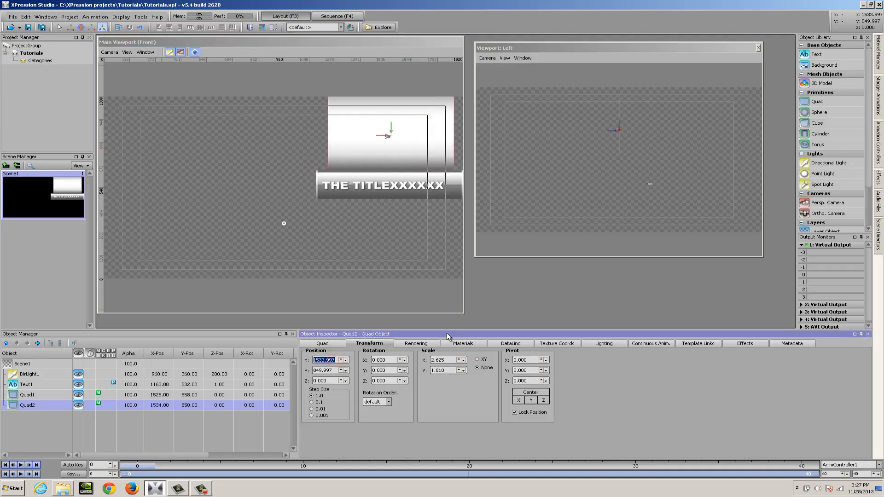
{"action": "left_click_drag", "start_coordinate": [439, 361], "coordinate": [444, 359]}
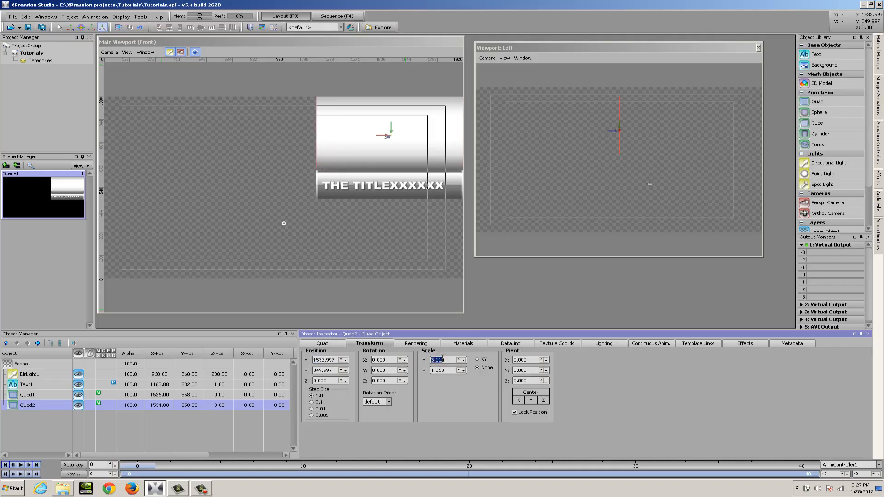
{"action": "left_click", "coordinate": [313, 230]}
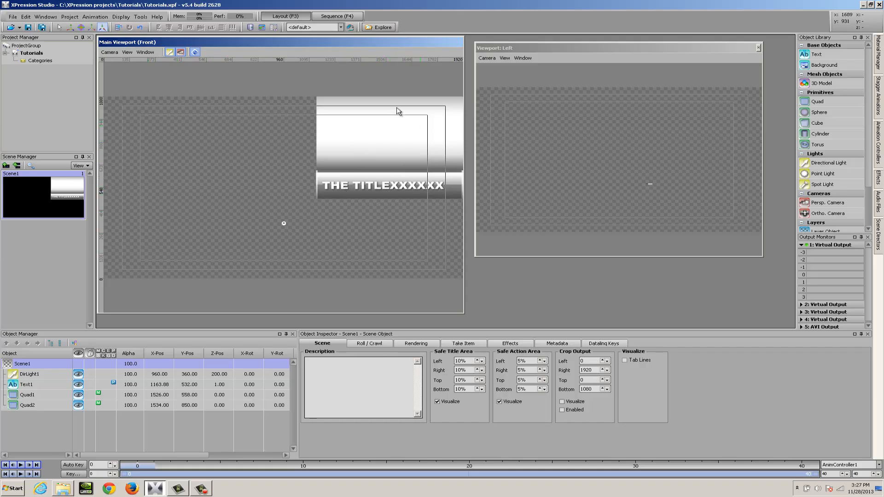
Step: Add a third quad and apply a new image material made from 540_head in the Tutorials Images folder
{"action": "double_click", "coordinate": [818, 101]}
{"action": "left_click", "coordinate": [878, 53]}
{"action": "right_click", "coordinate": [784, 146]}
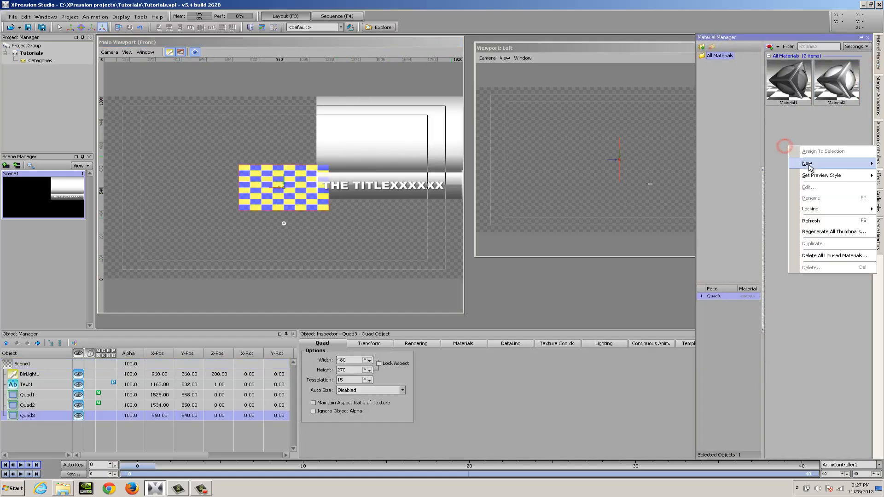
{"action": "mouse_move", "coordinate": [806, 171]}
{"action": "left_click", "coordinate": [765, 176]}
{"action": "left_click_drag", "start_coordinate": [734, 258], "coordinate": [734, 117]}
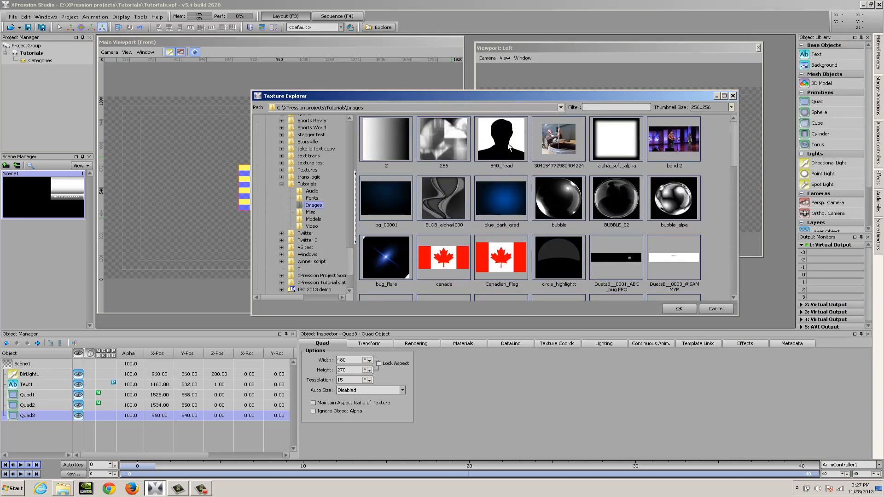
{"action": "double_click", "coordinate": [507, 169]}
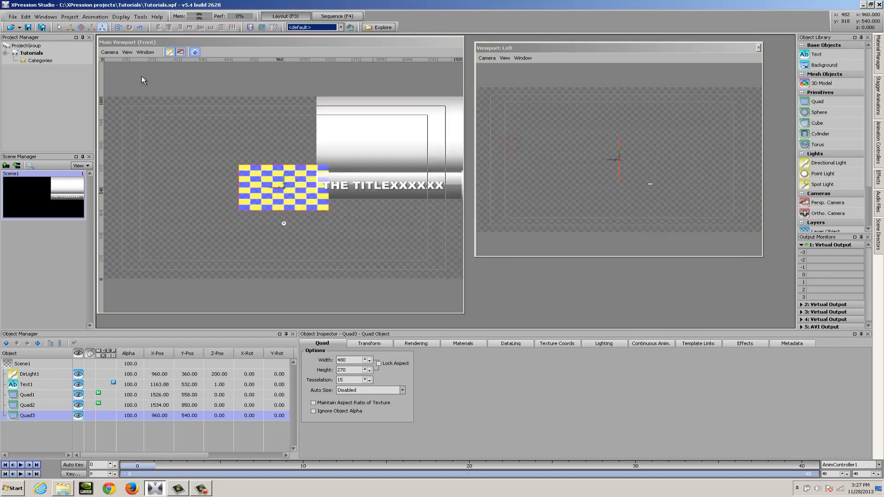
{"action": "left_click", "coordinate": [877, 49]}
{"action": "double_click", "coordinate": [801, 130]}
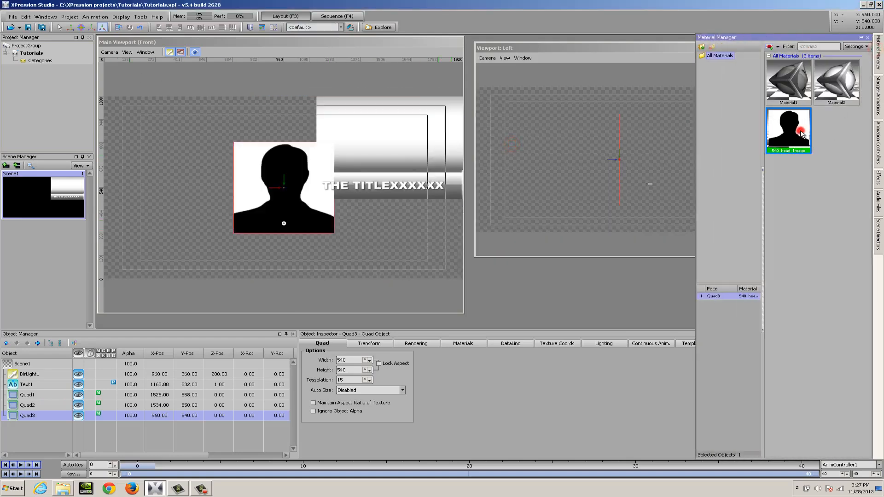
Step: Scale the head image quad uniformly to 0.745 and place it over the gradient panel at about X 1425, Y 852
{"action": "left_click_drag", "start_coordinate": [266, 236], "coordinate": [354, 173]}
{"action": "left_click", "coordinate": [382, 344]}
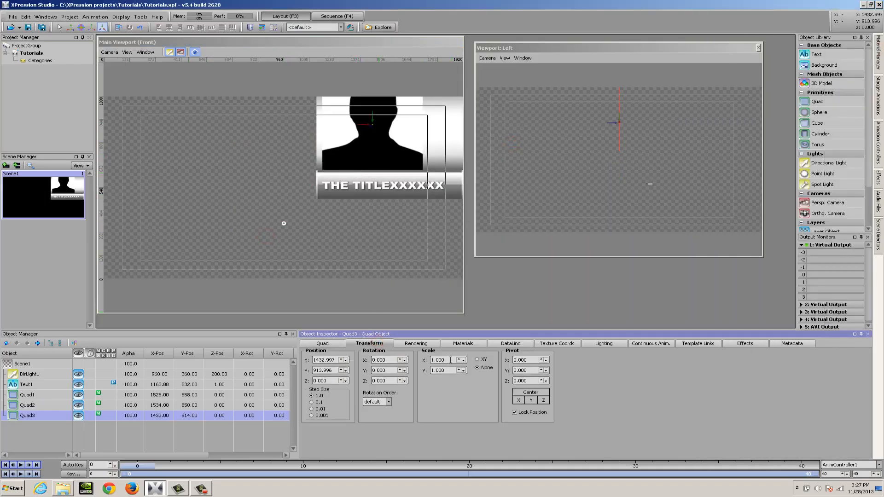
{"action": "left_click", "coordinate": [477, 359]}
{"action": "left_click_drag", "start_coordinate": [457, 360], "coordinate": [427, 360]}
{"action": "left_click_drag", "start_coordinate": [393, 105], "coordinate": [392, 121]}
{"action": "left_click_drag", "start_coordinate": [449, 360], "coordinate": [449, 312]}
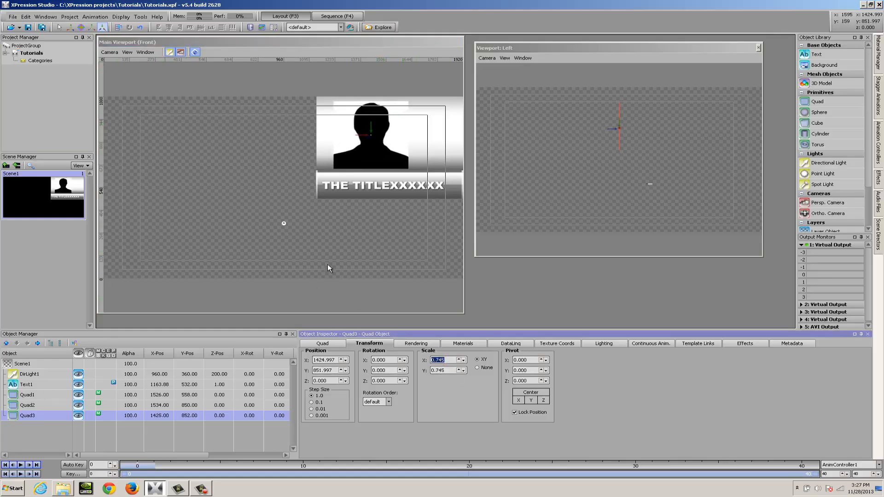
Step: Nest the title text object under the title bar quad in the object hierarchy
{"action": "left_click", "coordinate": [37, 394]}
{"action": "left_click", "coordinate": [26, 385]}
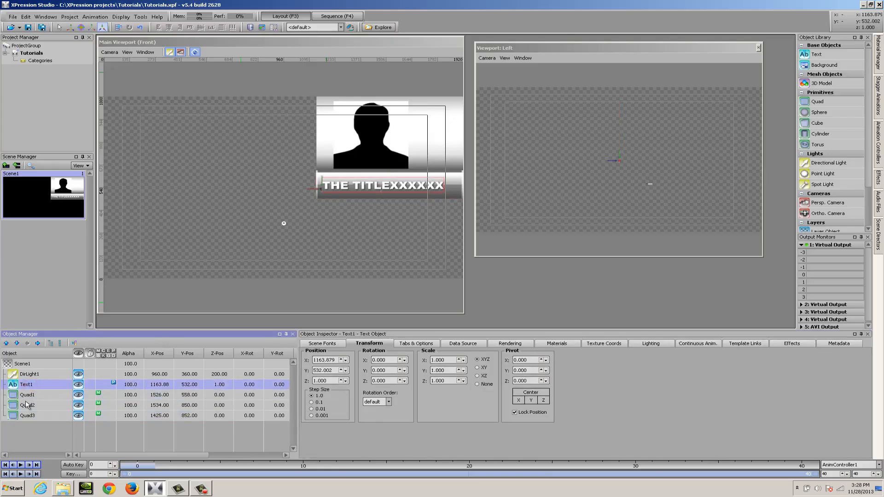
{"action": "left_click_drag", "start_coordinate": [22, 386], "coordinate": [24, 396]}
Step: Rename the title bar quad "text bg" and its nested text object "title"
{"action": "left_click", "coordinate": [30, 385]}
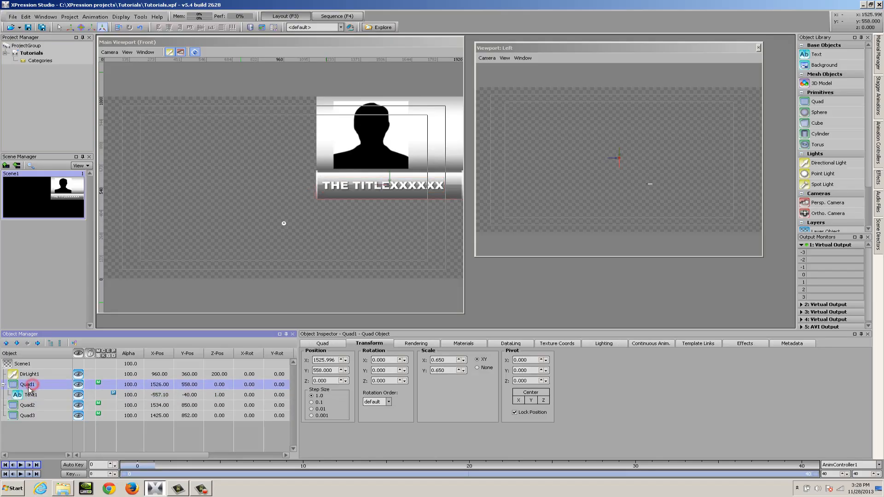
{"action": "type", "text": "text bg"}
{"action": "left_click", "coordinate": [39, 396]}
{"action": "left_click", "coordinate": [35, 394]}
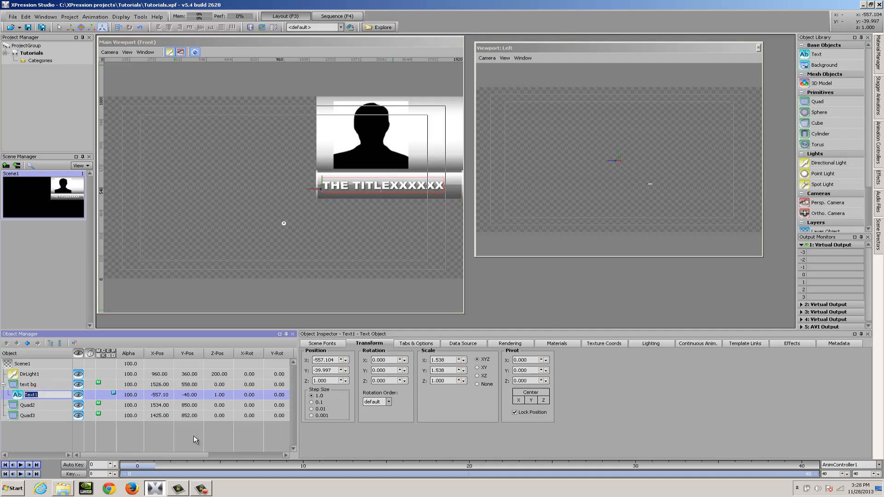
{"action": "type", "text": "title"}
Step: Rename the gradient quad "image BG" and the head picture quad "Image"
{"action": "left_click", "coordinate": [34, 403]}
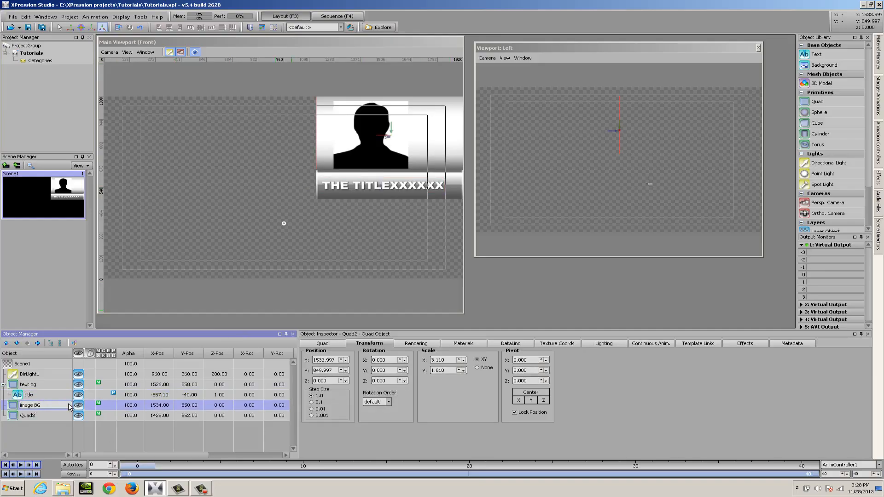
{"action": "left_click", "coordinate": [28, 416]}
{"action": "left_click", "coordinate": [27, 414]}
{"action": "type", "text": "Image"}
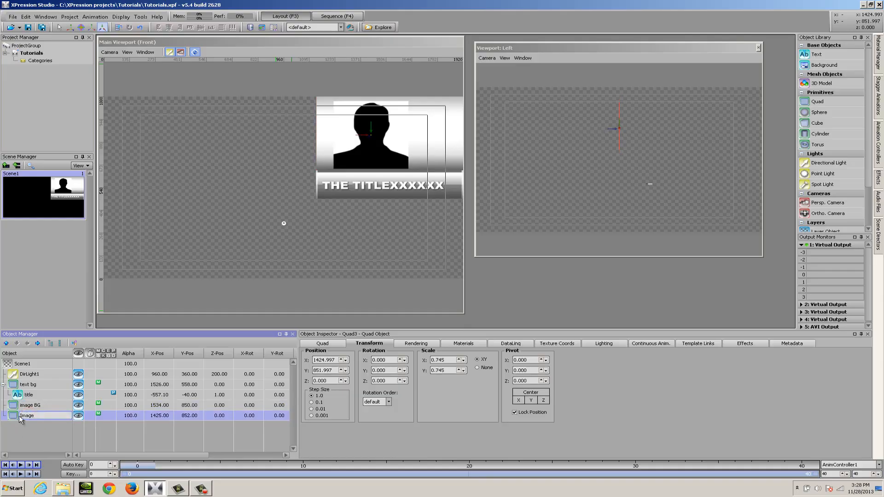
Step: Lower the text bg quad to Y 463 and the image BG quad to about Y 797
{"action": "left_click", "coordinate": [37, 386]}
{"action": "left_click_drag", "start_coordinate": [334, 370], "coordinate": [335, 376]}
{"action": "left_click", "coordinate": [41, 404]}
Step: Unlink the image BG quad's scale axes, stretch it to a Y scale of 2.235, and set its Z position to -2
{"action": "left_click", "coordinate": [478, 368]}
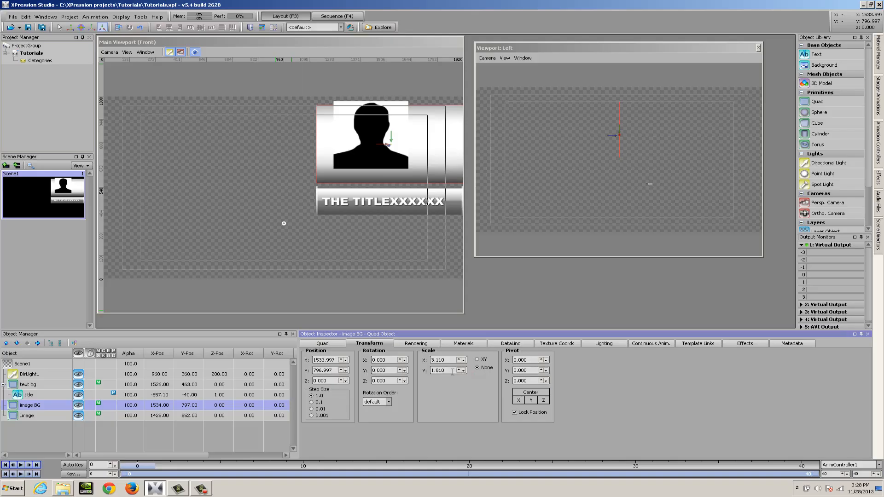
{"action": "left_click_drag", "start_coordinate": [452, 371], "coordinate": [452, 365]}
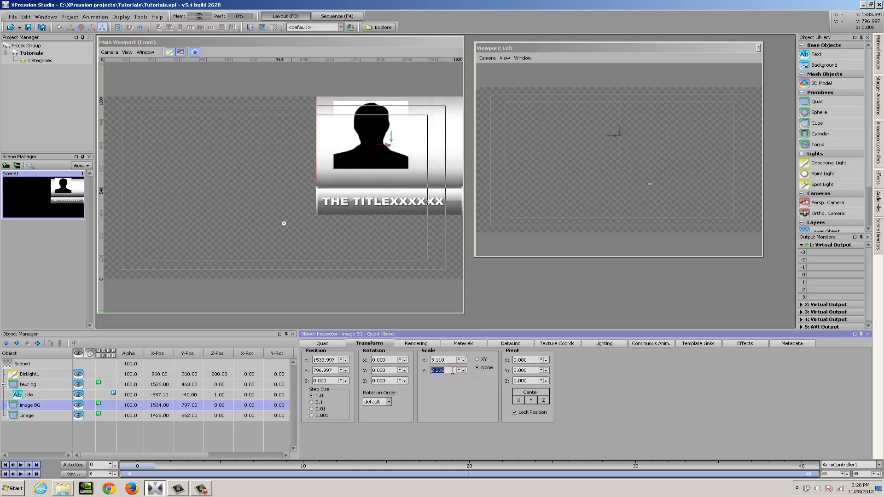
{"action": "left_click", "coordinate": [346, 382]}
{"action": "left_click", "coordinate": [345, 382]}
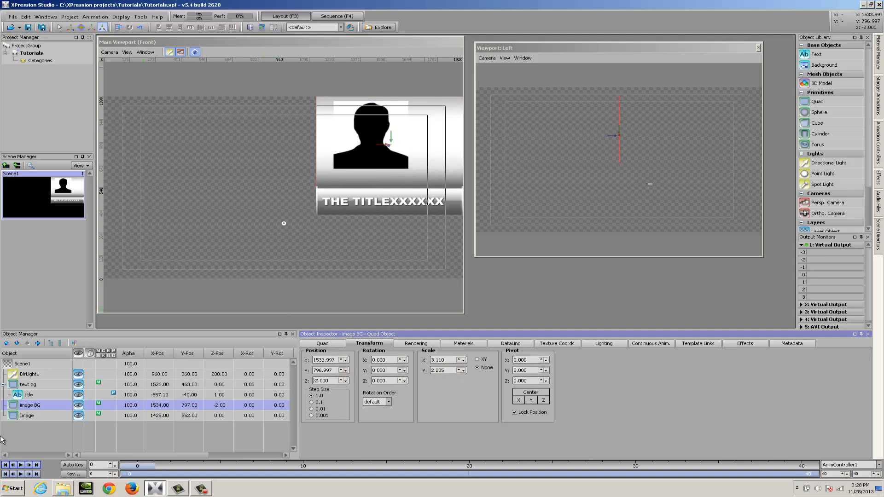
Step: Scale the Image quad uniformly to 0.905 and lower it to about Y 785 so it rests on the title bar
{"action": "left_click", "coordinate": [38, 418]}
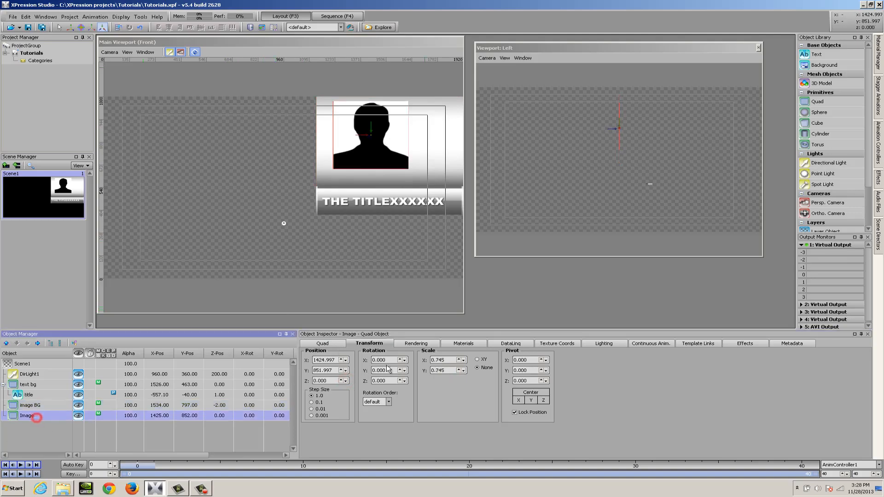
{"action": "left_click", "coordinate": [477, 360]}
{"action": "left_click", "coordinate": [452, 360]}
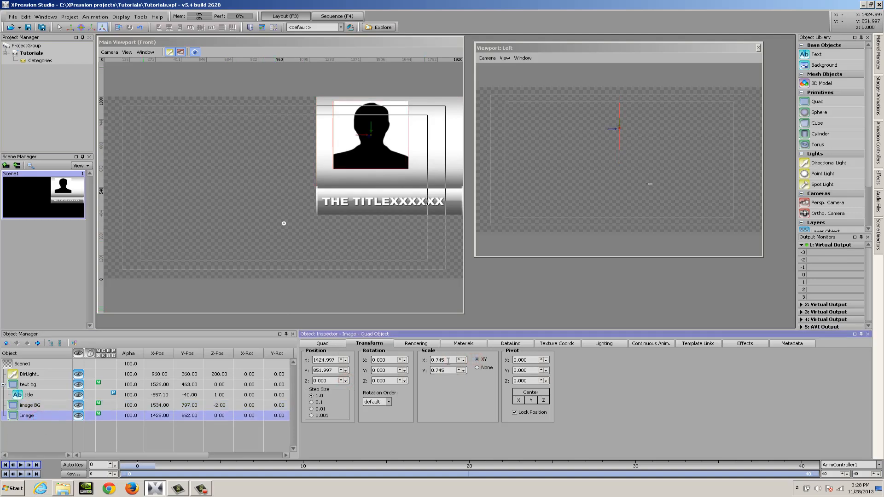
{"action": "scroll", "coordinate": [447, 361], "scroll_direction": "up", "scroll_amount": 15}
{"action": "scroll", "coordinate": [448, 360], "scroll_direction": "up", "scroll_amount": 2}
{"action": "left_click", "coordinate": [335, 370]}
{"action": "scroll", "coordinate": [336, 370], "scroll_direction": "down", "scroll_amount": 10}
{"action": "scroll", "coordinate": [335, 370], "scroll_direction": "down", "scroll_amount": 14}
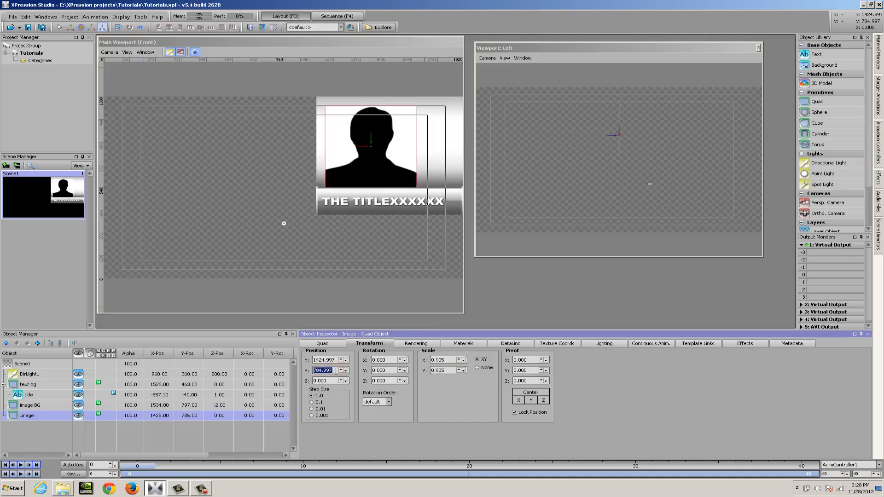
{"action": "left_click", "coordinate": [389, 238]}
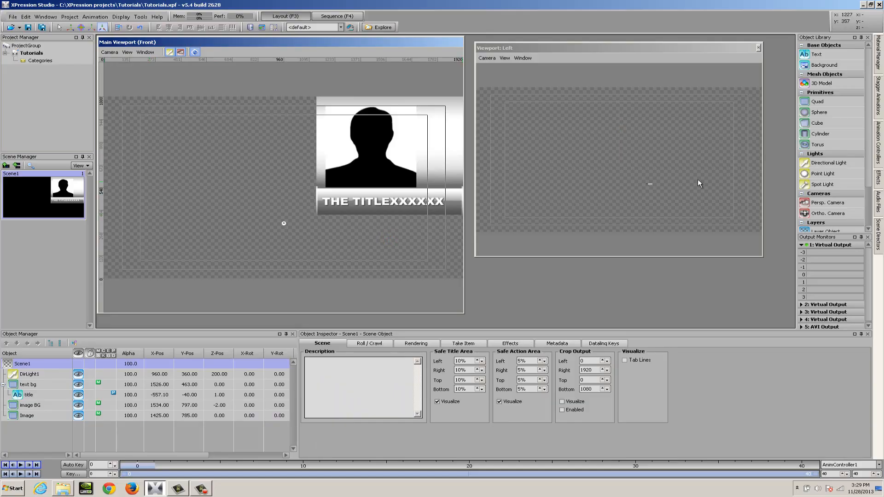
Step: Add a group object to the scene and rename it "sub title"
{"action": "scroll", "coordinate": [831, 184], "scroll_direction": "down", "scroll_amount": 3}
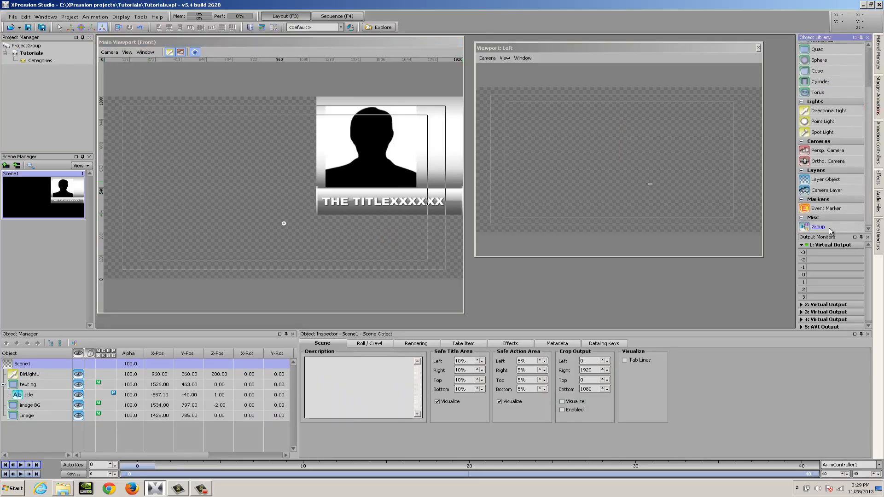
{"action": "double_click", "coordinate": [817, 228]}
{"action": "left_click", "coordinate": [32, 427]}
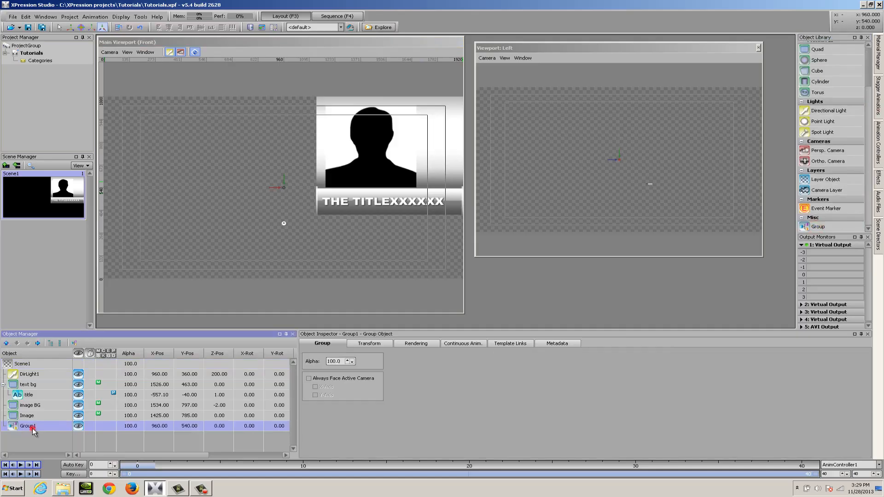
{"action": "type", "text": "sub title"}
Step: Add a text object reading "SUB TITLE" and move it to the lower part of the frame, at about X 852, Y 208
{"action": "left_click", "coordinate": [870, 99]}
{"action": "scroll", "coordinate": [872, 102], "scroll_direction": "up", "scroll_amount": 1}
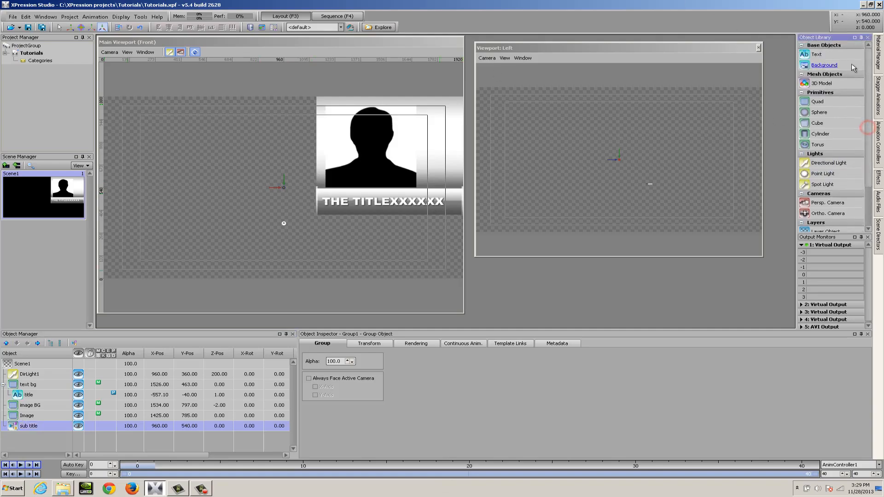
{"action": "double_click", "coordinate": [816, 54]}
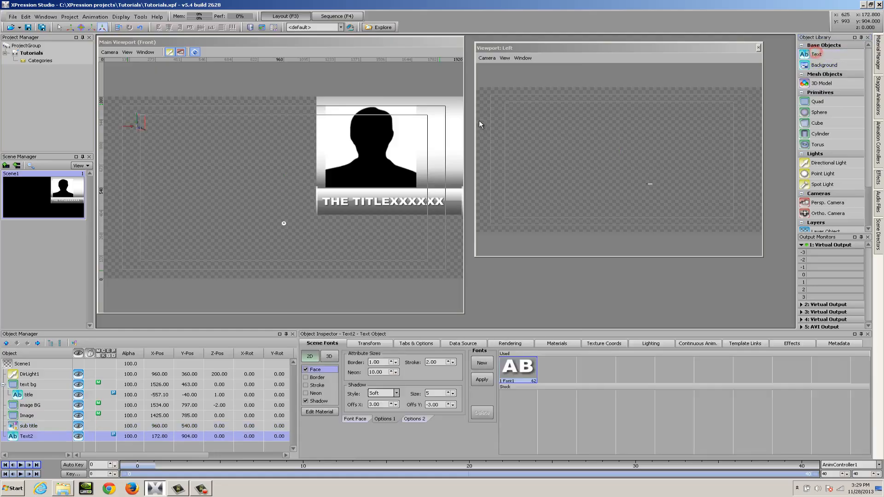
{"action": "type", "text": "SUB TITLE"}
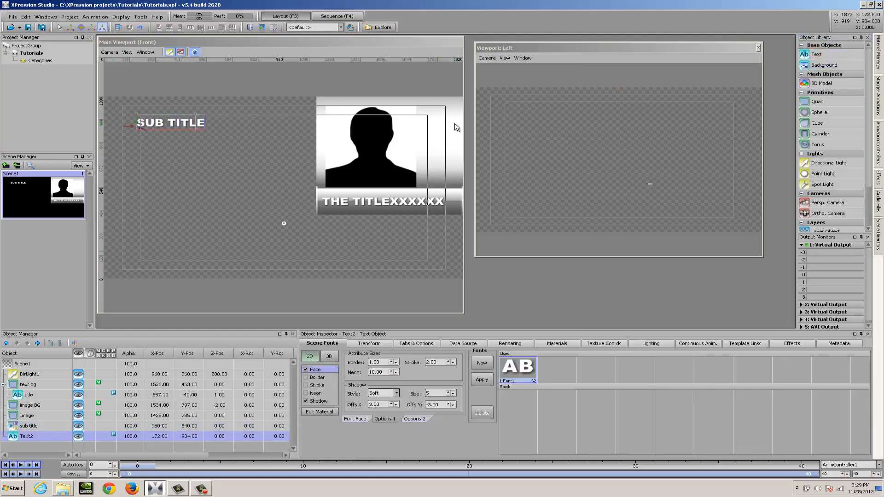
{"action": "left_click_drag", "start_coordinate": [158, 123], "coordinate": [315, 252]}
Step: Duplicate the scene font and apply the copy to the SUB TITLE text
{"action": "right_click", "coordinate": [518, 371]}
{"action": "left_click", "coordinate": [540, 386]}
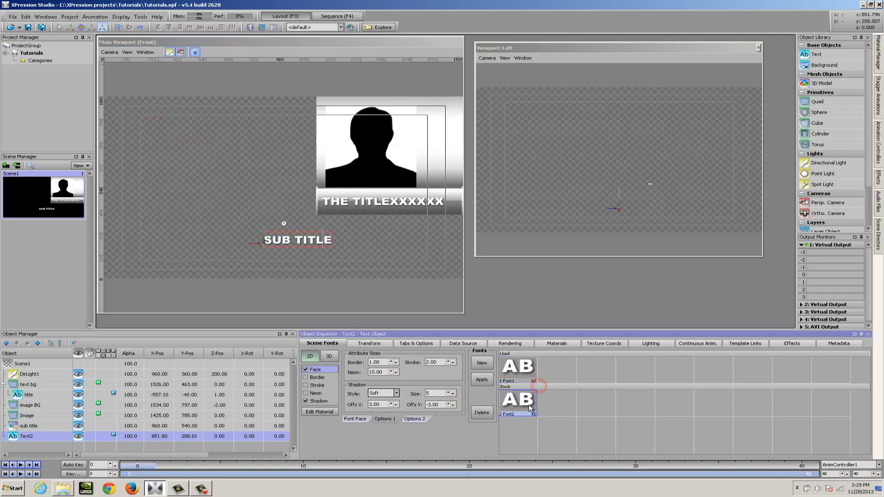
{"action": "left_click", "coordinate": [300, 244]}
{"action": "double_click", "coordinate": [300, 245]}
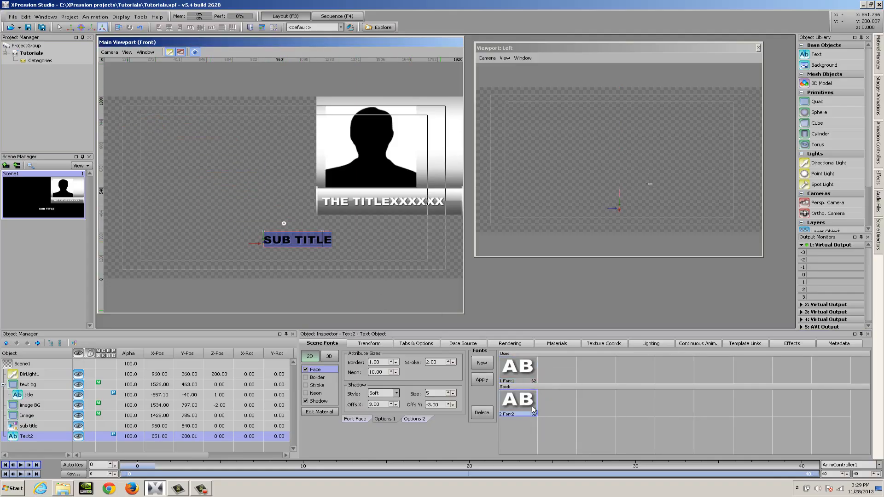
{"action": "double_click", "coordinate": [525, 398]}
Step: Set the subtitle font size to 45 and place the text beneath the title bar at about X 1167, Y 313
{"action": "left_click", "coordinate": [321, 373]}
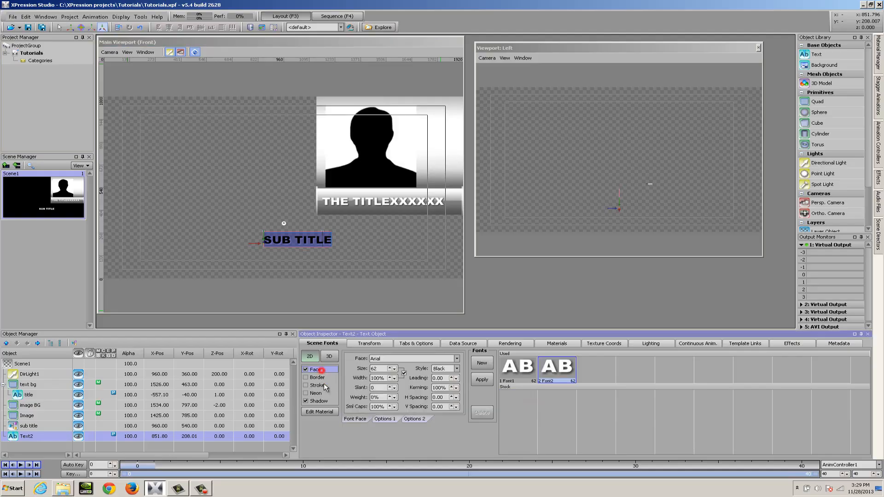
{"action": "type", "text": "45"}
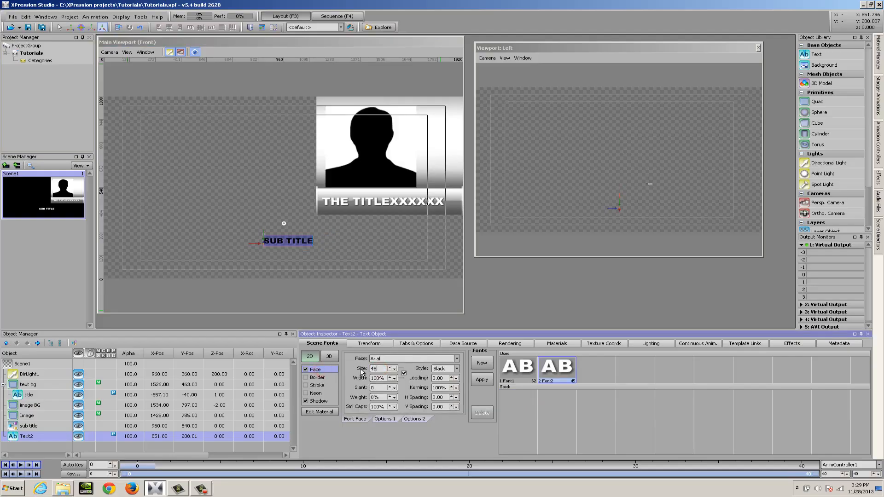
{"action": "left_click_drag", "start_coordinate": [284, 239], "coordinate": [343, 224]}
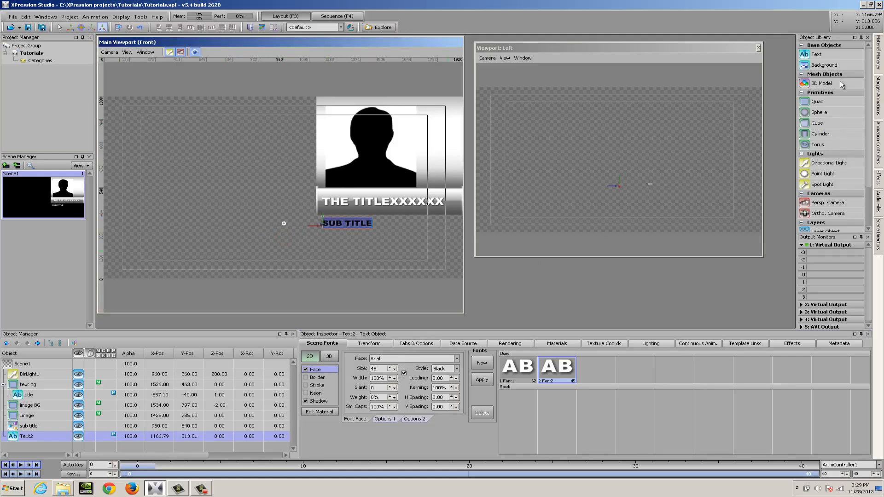
Step: Add a fourth quad, apply Material1 to it, and move it below the subtitle to about X 1142, Y 129
{"action": "double_click", "coordinate": [818, 102]}
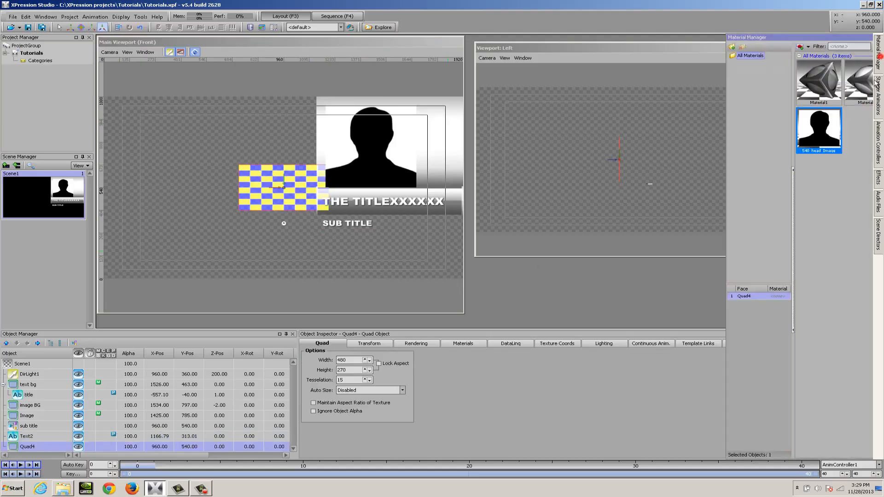
{"action": "double_click", "coordinate": [804, 86]}
{"action": "left_click_drag", "start_coordinate": [270, 192], "coordinate": [299, 252]}
Step: Duplicate Material1 and apply the copy to the new subtitle quad
{"action": "mouse_move", "coordinate": [874, 41]}
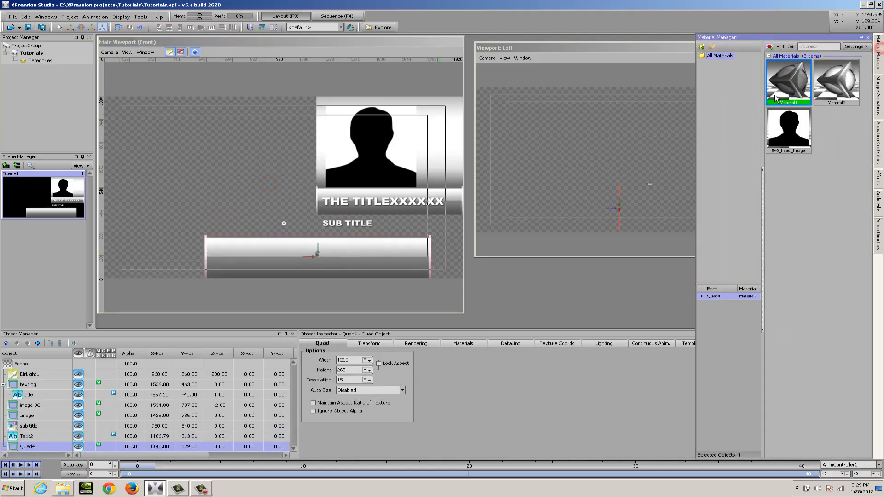
{"action": "right_click", "coordinate": [777, 98]}
{"action": "left_click", "coordinate": [808, 194]}
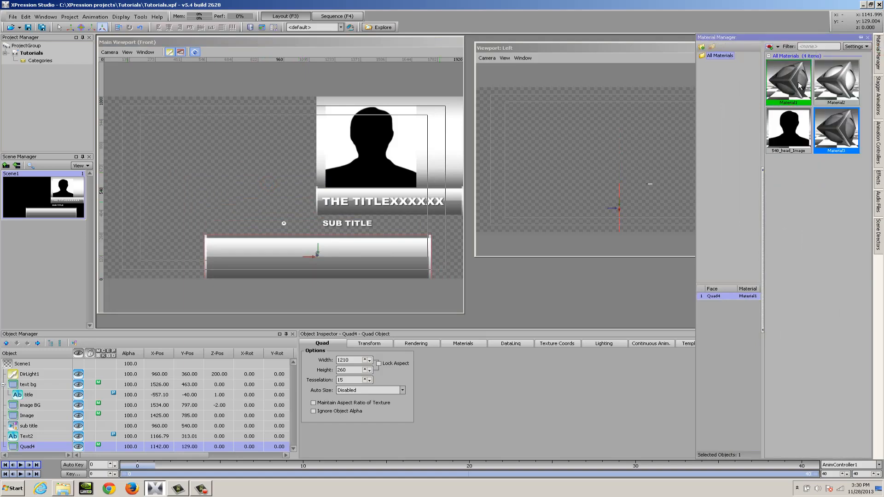
{"action": "double_click", "coordinate": [847, 141]}
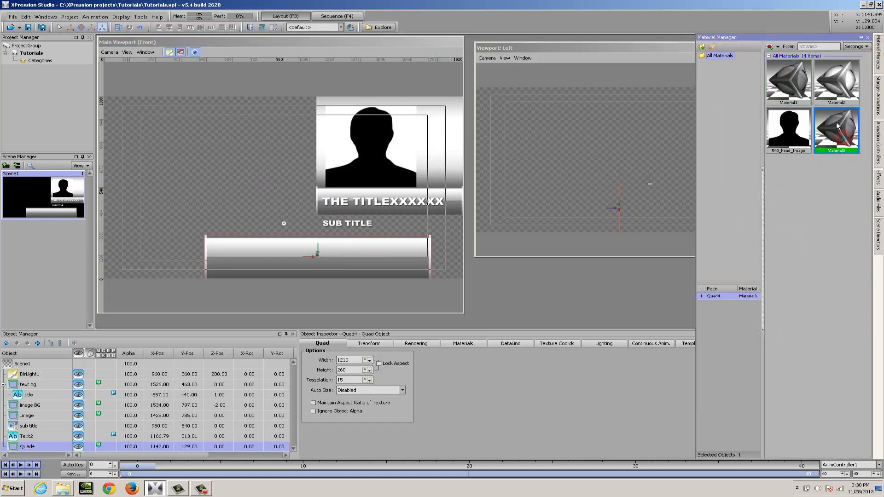
Step: Recolour Material3 with a dark red diffuse and a muted emissive colour of H 359, S 11, L 58
{"action": "right_click", "coordinate": [839, 125]}
{"action": "left_click", "coordinate": [816, 164]}
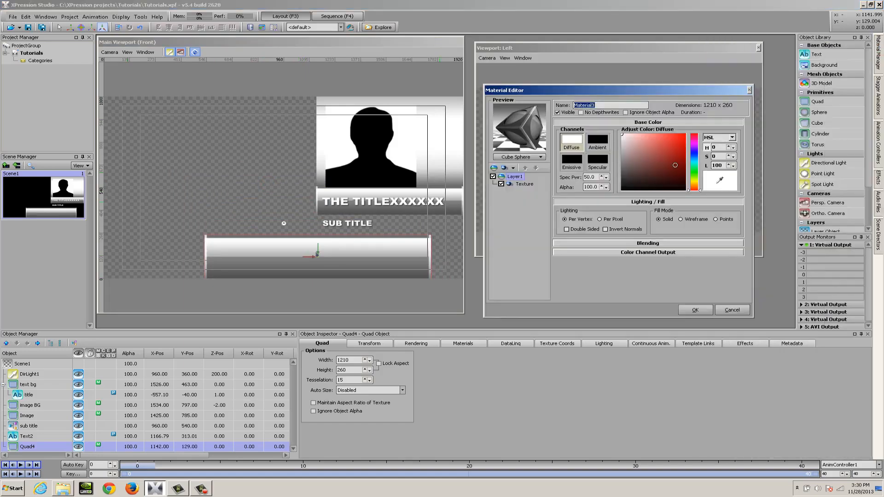
{"action": "left_click_drag", "start_coordinate": [699, 165], "coordinate": [621, 134]}
{"action": "left_click", "coordinate": [572, 159]}
{"action": "mouse_move", "coordinate": [671, 157]}
{"action": "left_mouse_down"}
{"action": "mouse_move", "coordinate": [693, 161]}
{"action": "mouse_move", "coordinate": [690, 173]}
{"action": "left_mouse_up"}
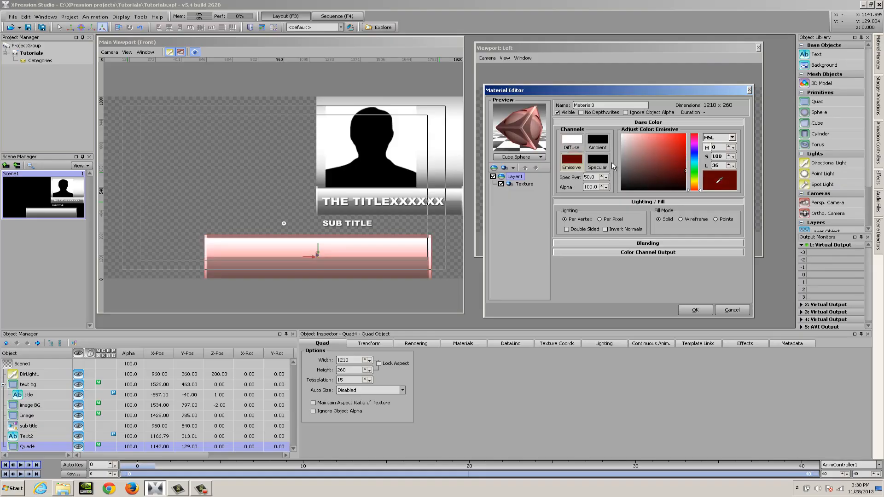
{"action": "left_click", "coordinate": [571, 139]}
{"action": "left_click", "coordinate": [627, 157]}
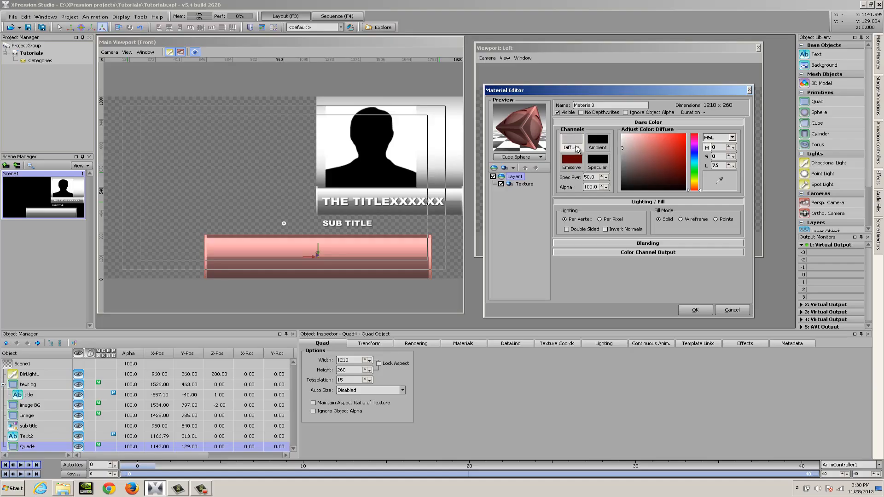
{"action": "left_click_drag", "start_coordinate": [676, 162], "coordinate": [686, 169]}
{"action": "left_click", "coordinate": [568, 158]}
{"action": "mouse_move", "coordinate": [624, 140]}
{"action": "left_mouse_down"}
{"action": "mouse_move", "coordinate": [618, 150]}
{"action": "mouse_move", "coordinate": [628, 157]}
{"action": "left_mouse_up"}
{"action": "left_click", "coordinate": [704, 310]}
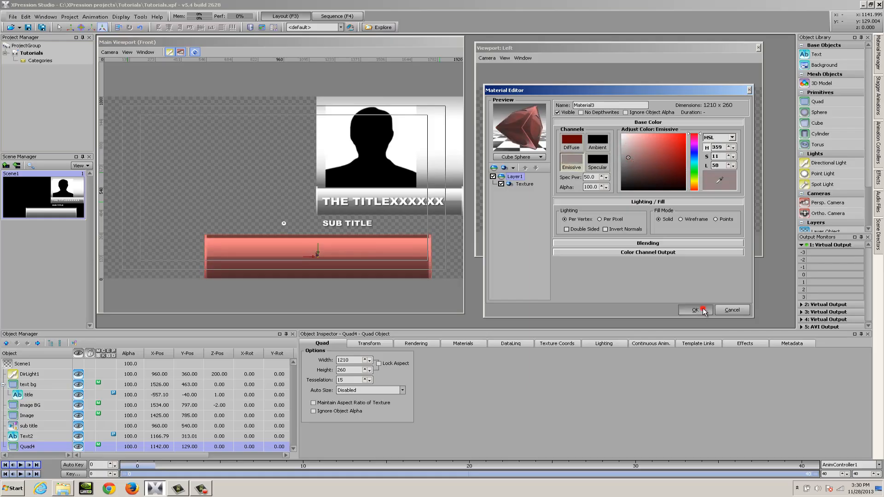
Step: Move the red quad up behind the subtitle and scale its axes independently to about X 0.805, Y 0.260
{"action": "left_click", "coordinate": [353, 259]}
{"action": "left_click_drag", "start_coordinate": [363, 262], "coordinate": [424, 242]}
{"action": "left_click", "coordinate": [379, 343]}
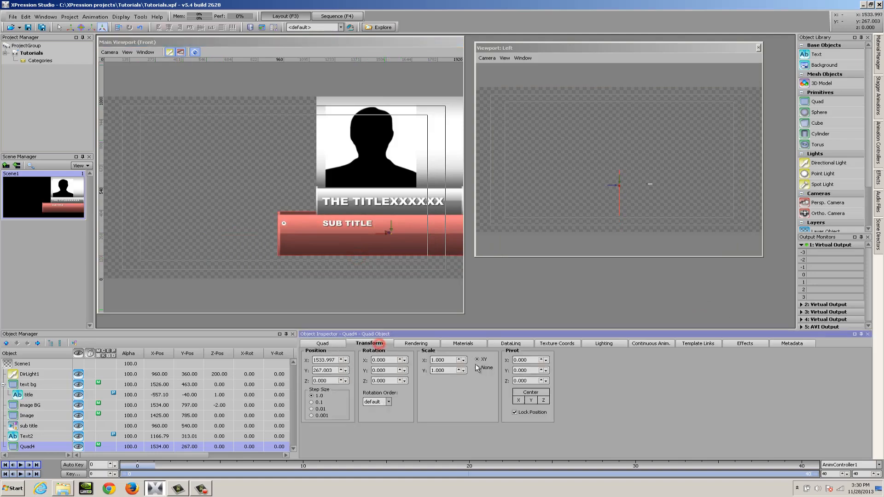
{"action": "left_click_drag", "start_coordinate": [451, 361], "coordinate": [451, 372]}
{"action": "left_click", "coordinate": [478, 367]}
{"action": "mouse_move", "coordinate": [333, 372]}
{"action": "left_mouse_down"}
{"action": "mouse_move", "coordinate": [325, 360]}
{"action": "mouse_move", "coordinate": [328, 370]}
{"action": "left_mouse_up"}
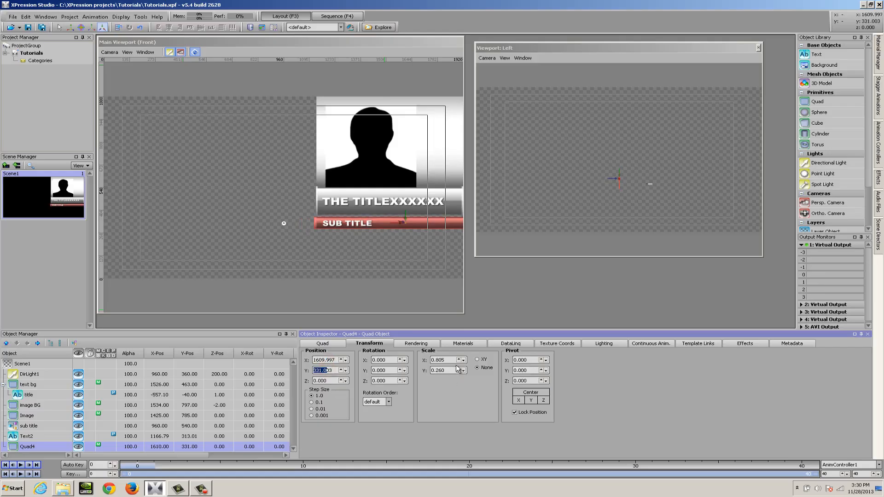
Step: Fit the red quad flush beneath the title bar with X scale 0.650 and position about X 1527, Y 346
{"action": "left_click_drag", "start_coordinate": [454, 360], "coordinate": [453, 361]}
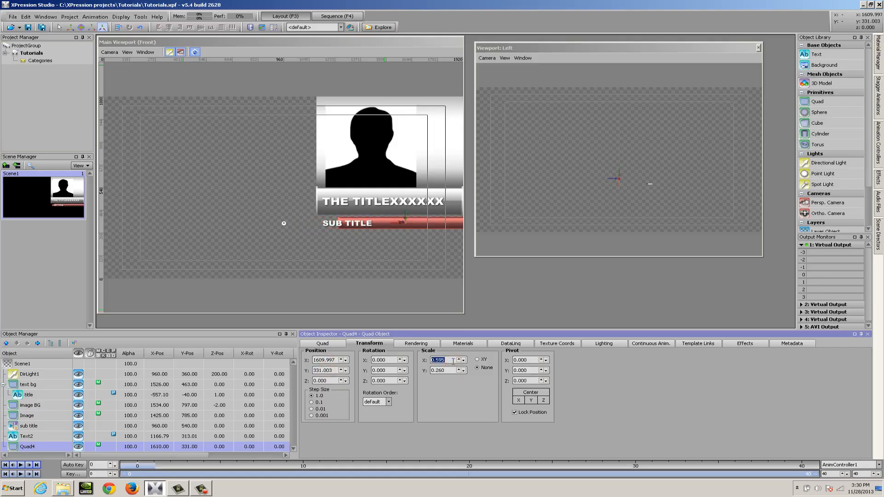
{"action": "left_click_drag", "start_coordinate": [335, 360], "coordinate": [336, 361]}
{"action": "left_click_drag", "start_coordinate": [446, 361], "coordinate": [446, 361]}
{"action": "left_click_drag", "start_coordinate": [337, 362], "coordinate": [337, 371]}
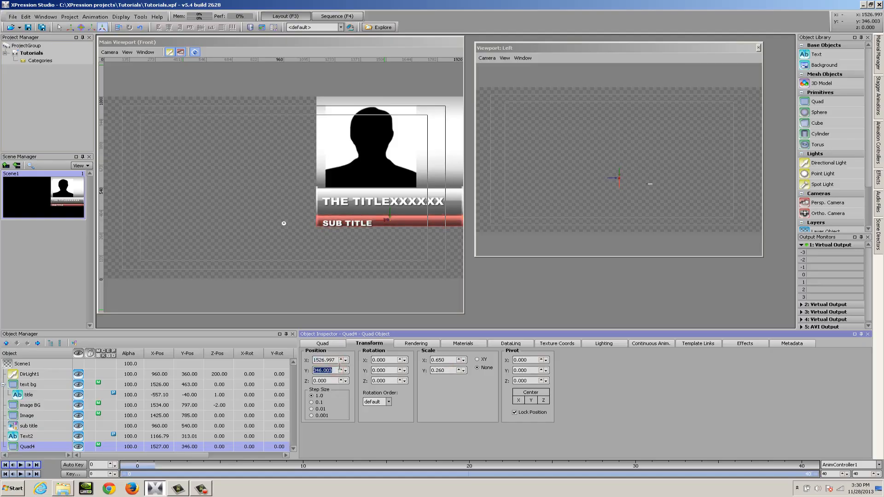
Step: Rename the subtitle text "sub", nest it under its red background quad, and rename that quad "sub BG"
{"action": "left_click", "coordinate": [346, 223]}
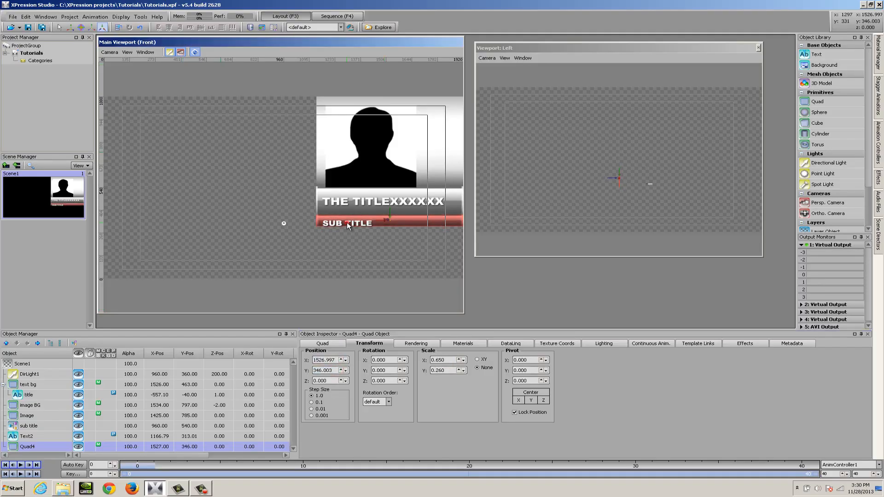
{"action": "left_click", "coordinate": [41, 437]}
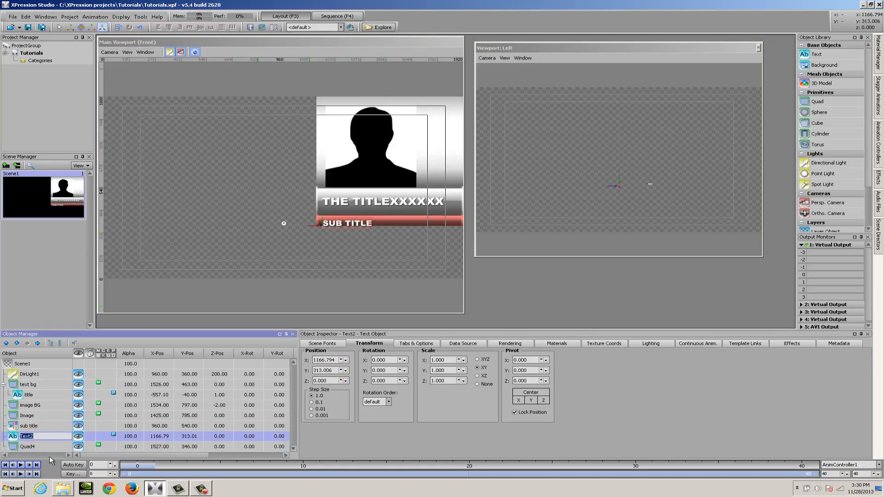
{"action": "type", "text": "sub"}
{"action": "left_click", "coordinate": [16, 436]}
{"action": "left_click_drag", "start_coordinate": [15, 437], "coordinate": [33, 445]}
{"action": "left_click", "coordinate": [34, 436]}
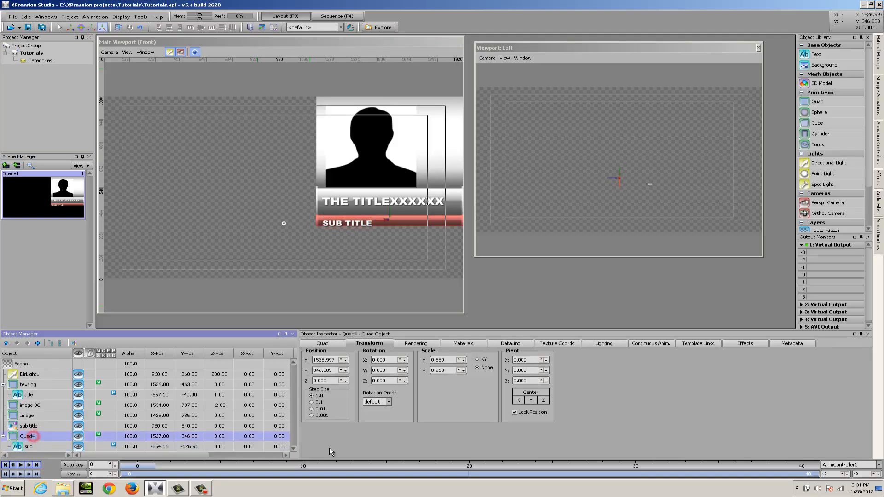
{"action": "type", "text": "sub BG"}
Step: Reposition the sub text within the red bar at about X -538.16, Y -71.91
{"action": "left_click", "coordinate": [38, 446]}
{"action": "left_click_drag", "start_coordinate": [327, 371], "coordinate": [327, 370]}
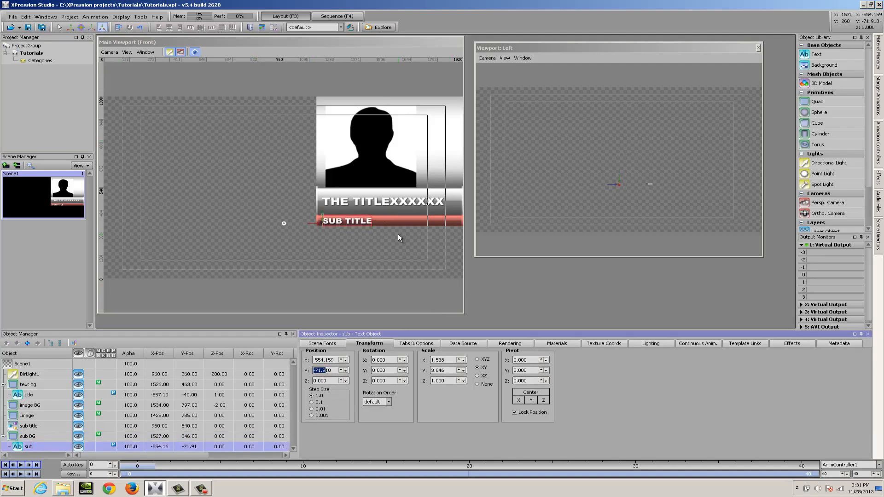
{"action": "left_click", "coordinate": [385, 276]}
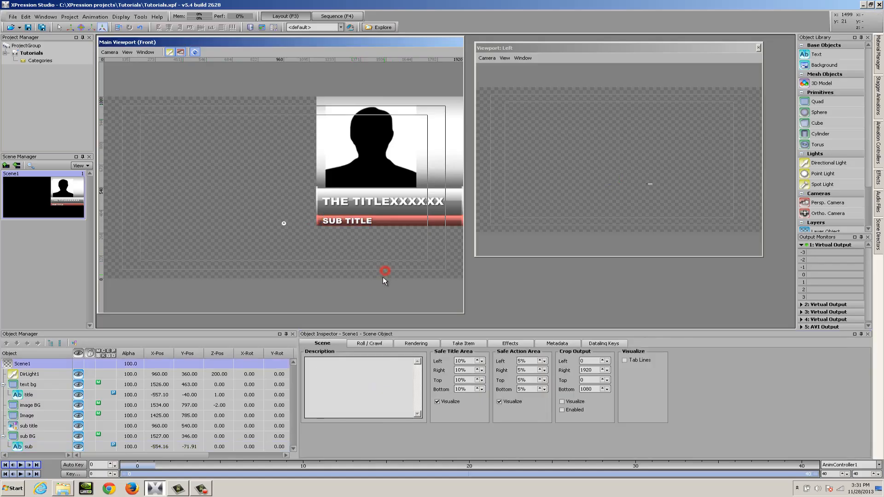
{"action": "left_click", "coordinate": [357, 221]}
{"action": "left_click", "coordinate": [368, 343]}
{"action": "left_click_drag", "start_coordinate": [331, 360], "coordinate": [332, 360]}
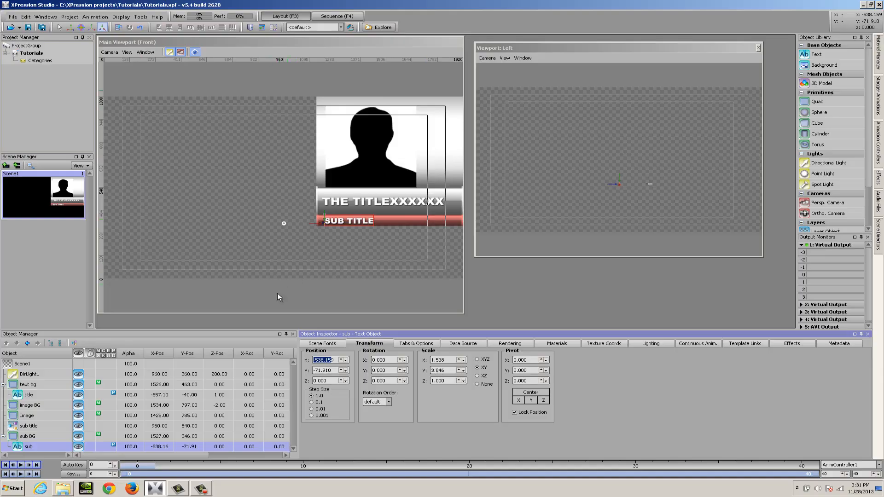
Step: Toggle the visibility of sub BG and sub off and on to compare hiding the parent with hiding the child
{"action": "left_click", "coordinate": [79, 437]}
{"action": "left_click", "coordinate": [78, 447]}
{"action": "left_click", "coordinate": [79, 446]}
{"action": "left_click", "coordinate": [81, 435]}
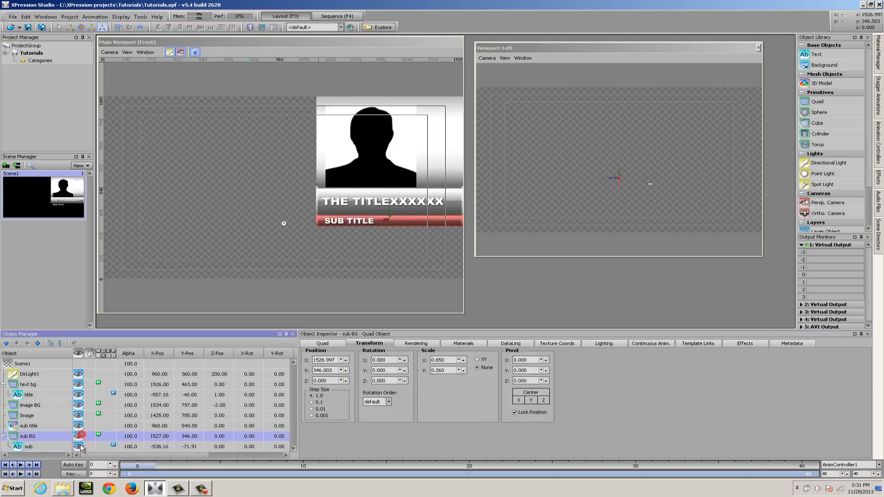
{"action": "left_click", "coordinate": [77, 446]}
{"action": "left_click", "coordinate": [79, 436]}
{"action": "left_click", "coordinate": [78, 446]}
{"action": "left_click", "coordinate": [79, 436]}
{"action": "left_click", "coordinate": [77, 446]}
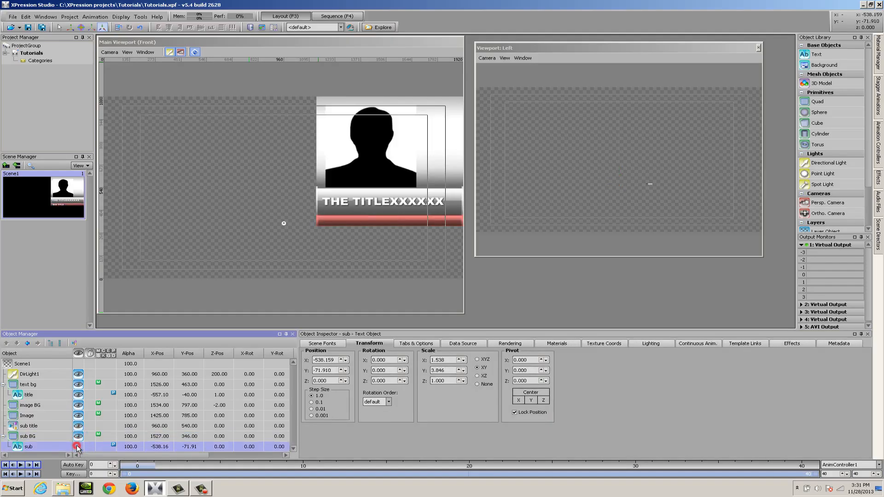
{"action": "left_click", "coordinate": [77, 447]}
{"action": "left_click", "coordinate": [78, 437]}
{"action": "left_click", "coordinate": [79, 437]}
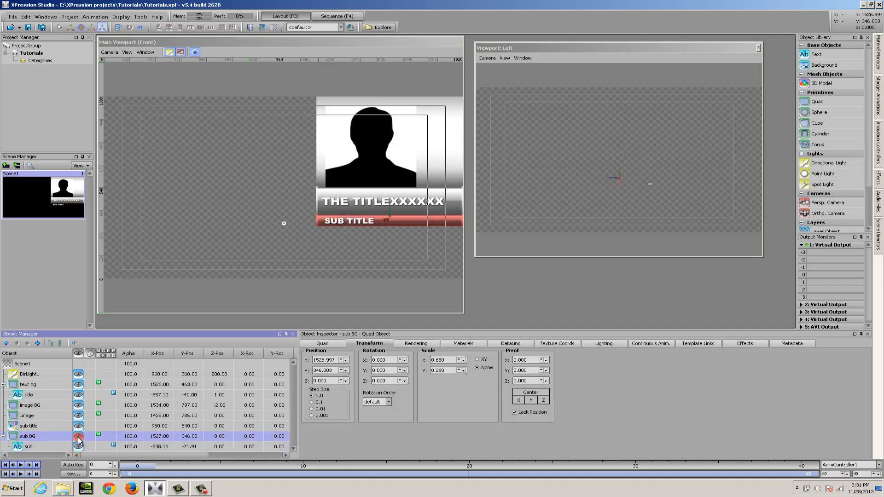
Step: Place sub BG, together with its nested sub text, inside the sub title group
{"action": "left_click", "coordinate": [27, 426]}
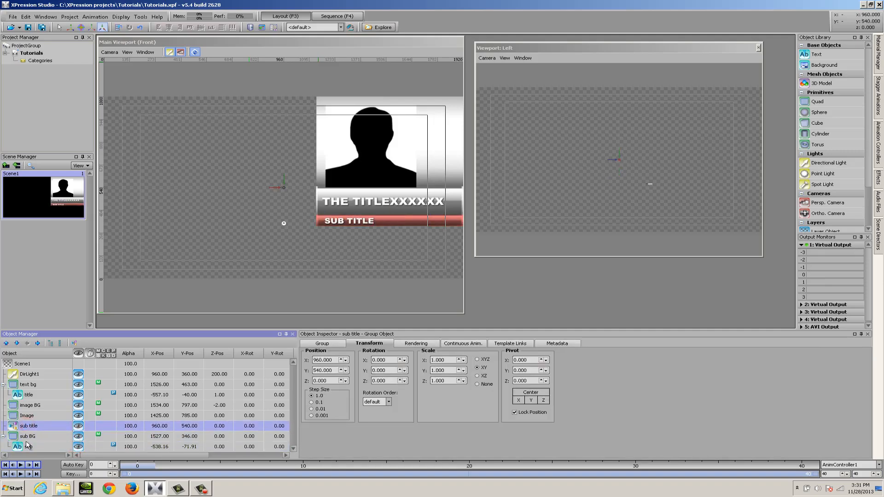
{"action": "left_click", "coordinate": [18, 440]}
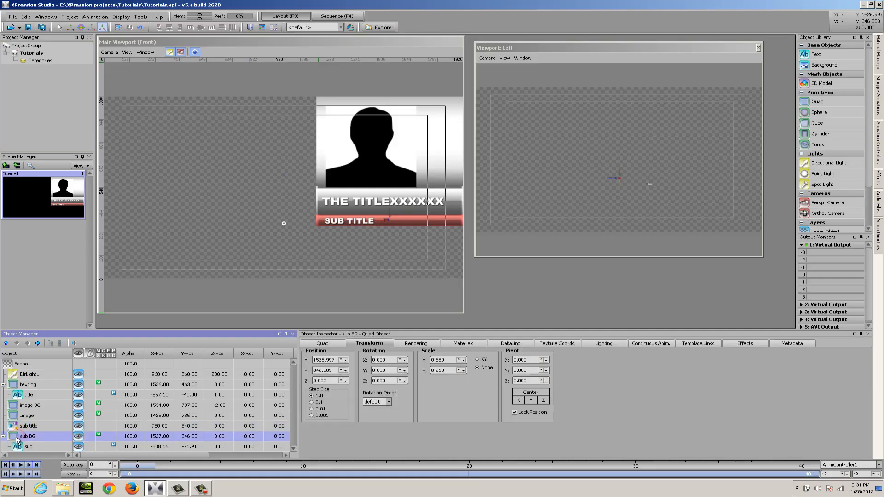
{"action": "left_click_drag", "start_coordinate": [22, 441], "coordinate": [32, 429]}
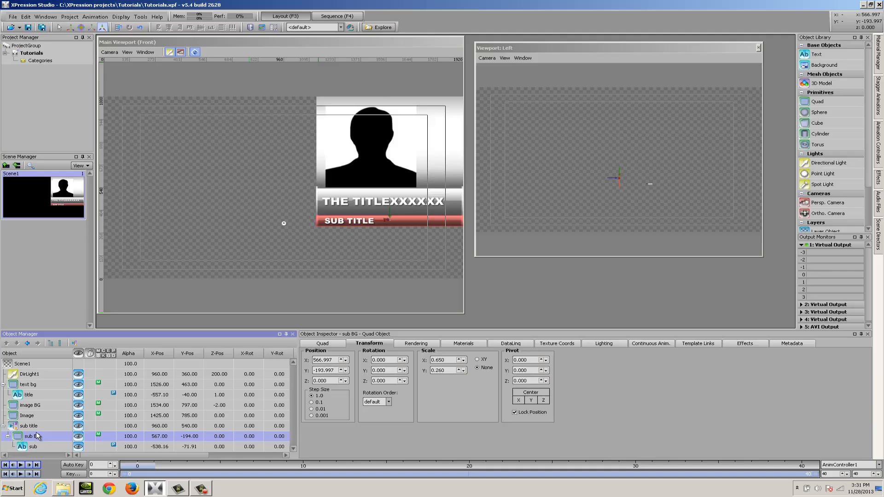
Step: Toggle the sub title group's visibility repeatedly to check how its bar and text respond together
{"action": "left_click", "coordinate": [49, 425]}
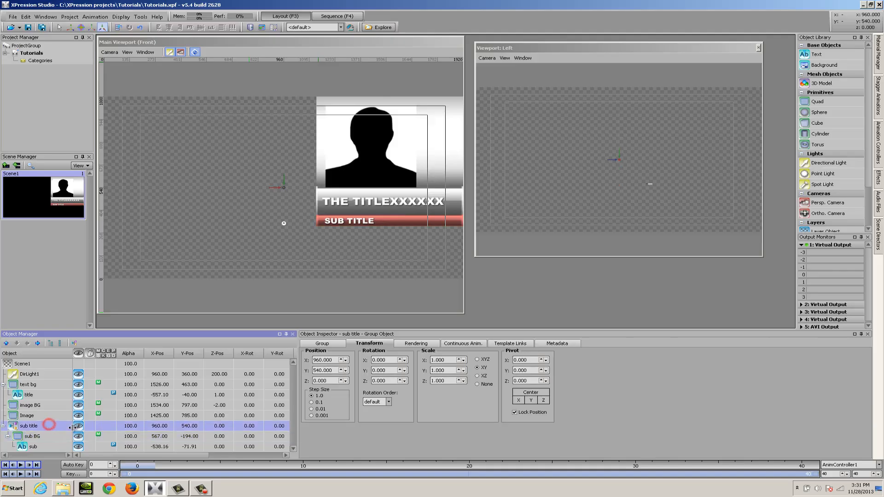
{"action": "left_click", "coordinate": [79, 426]}
{"action": "left_click", "coordinate": [79, 426]}
{"action": "left_click", "coordinate": [78, 426]}
{"action": "left_click", "coordinate": [79, 426]}
{"action": "left_click", "coordinate": [79, 426]}
{"action": "left_click", "coordinate": [79, 426]}
{"action": "left_click", "coordinate": [79, 426]}
{"action": "left_click", "coordinate": [79, 426]}
{"action": "left_click", "coordinate": [79, 426]}
{"action": "left_click", "coordinate": [79, 426]}
{"action": "left_click", "coordinate": [78, 426]}
{"action": "left_click", "coordinate": [78, 426]}
{"action": "left_click", "coordinate": [79, 426]}
{"action": "left_click", "coordinate": [78, 425]}
{"action": "left_click", "coordinate": [79, 426]}
{"action": "left_click", "coordinate": [78, 426]}
Step: Publish the head Image quad through its template links, also enabling its texture position and Texture Scale properties
{"action": "left_click", "coordinate": [376, 146]}
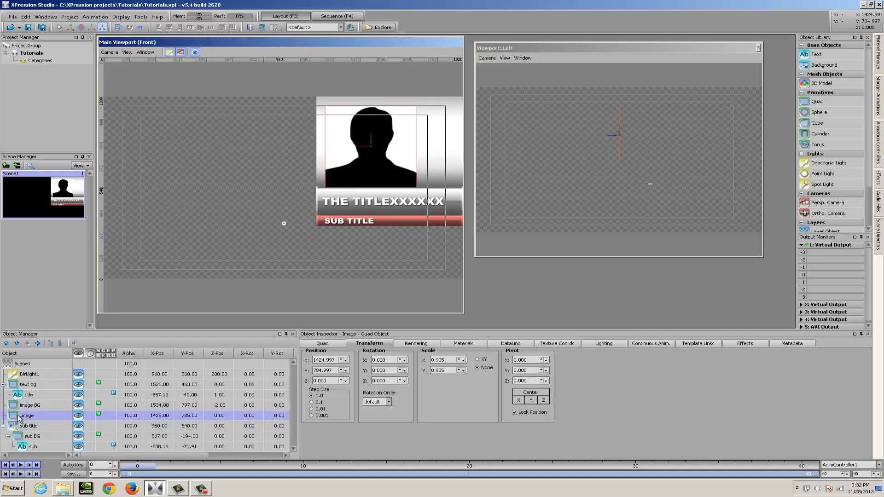
{"action": "left_click", "coordinate": [335, 333]}
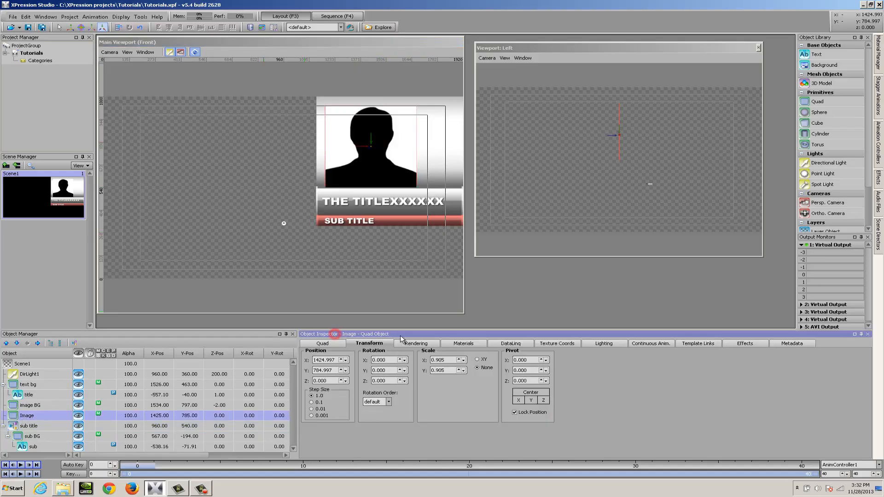
{"action": "left_click", "coordinate": [706, 343]}
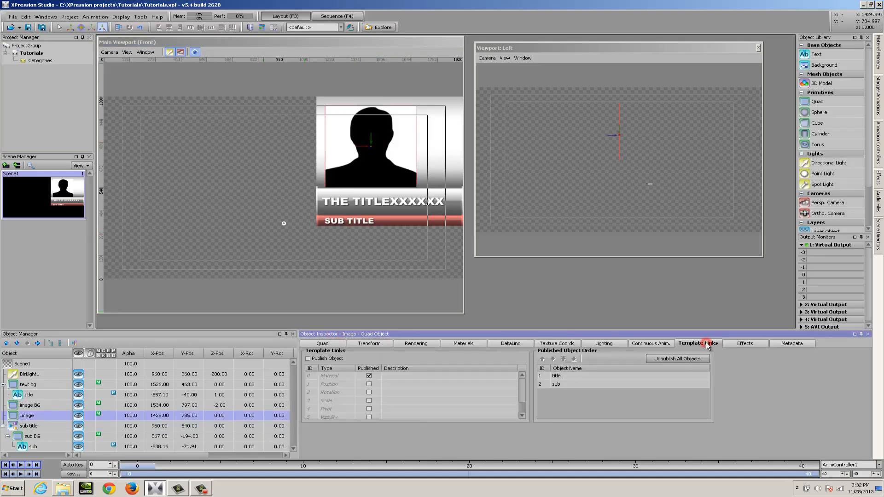
{"action": "left_click", "coordinate": [308, 359]}
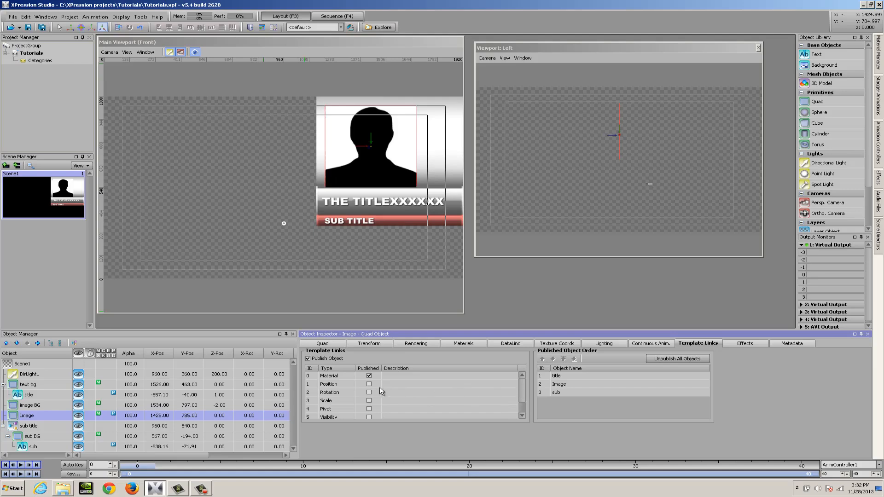
{"action": "left_click_drag", "start_coordinate": [520, 390], "coordinate": [524, 401]}
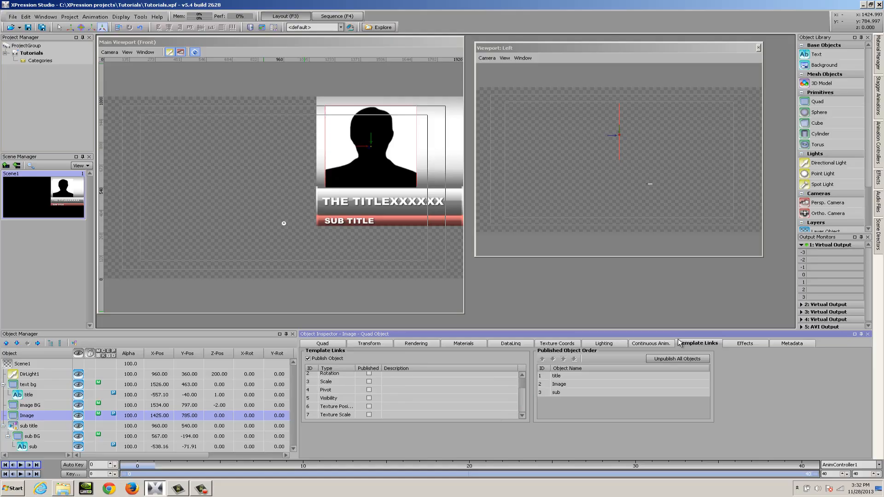
{"action": "mouse_move", "coordinate": [522, 402]}
{"action": "left_mouse_down"}
{"action": "mouse_move", "coordinate": [518, 389]}
{"action": "mouse_move", "coordinate": [520, 397]}
{"action": "left_mouse_up"}
{"action": "left_click", "coordinate": [369, 407]}
{"action": "left_click", "coordinate": [369, 415]}
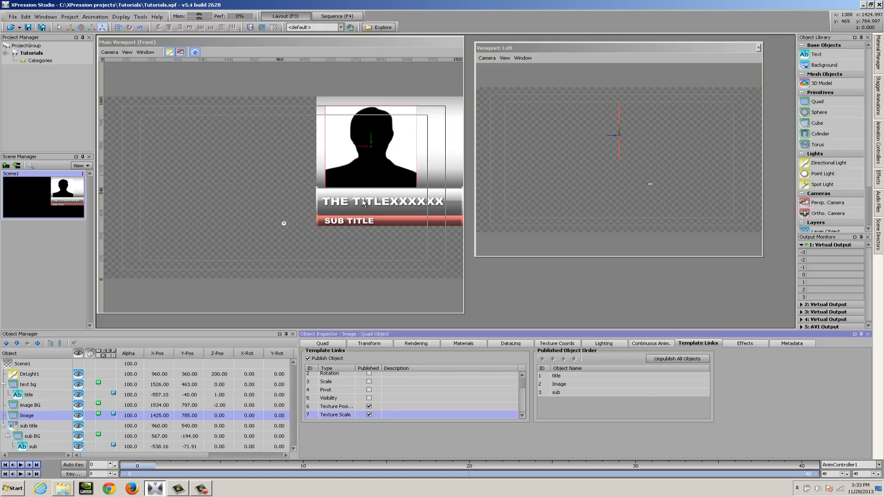
Step: Review the template link settings of the title and sub text objects, enlarging the main viewport slightly
{"action": "left_click", "coordinate": [350, 203]}
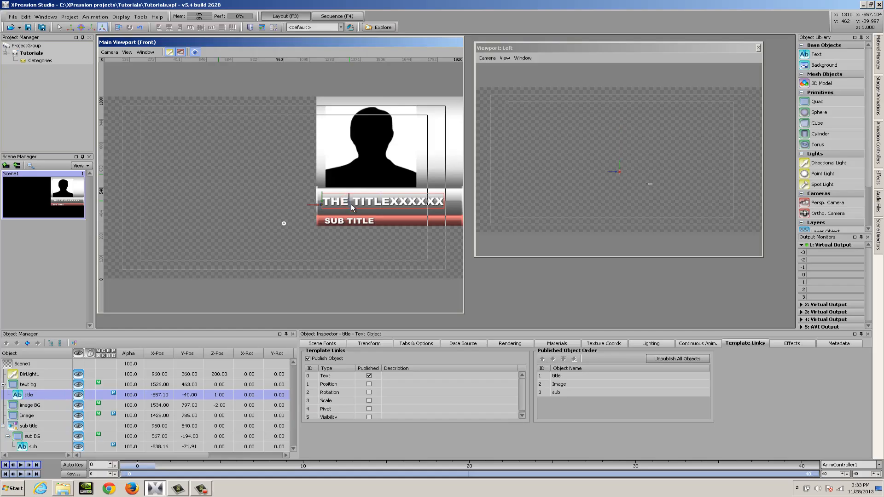
{"action": "left_click_drag", "start_coordinate": [463, 314], "coordinate": [472, 321]}
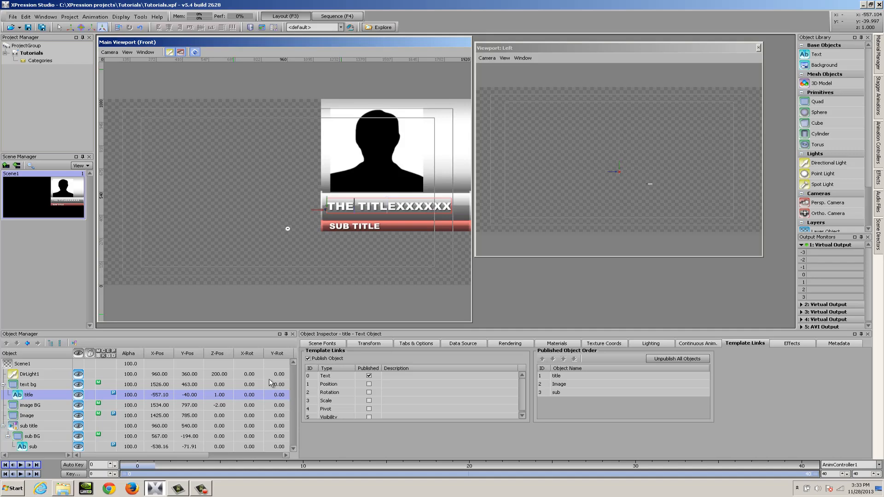
{"action": "left_click", "coordinate": [34, 447]}
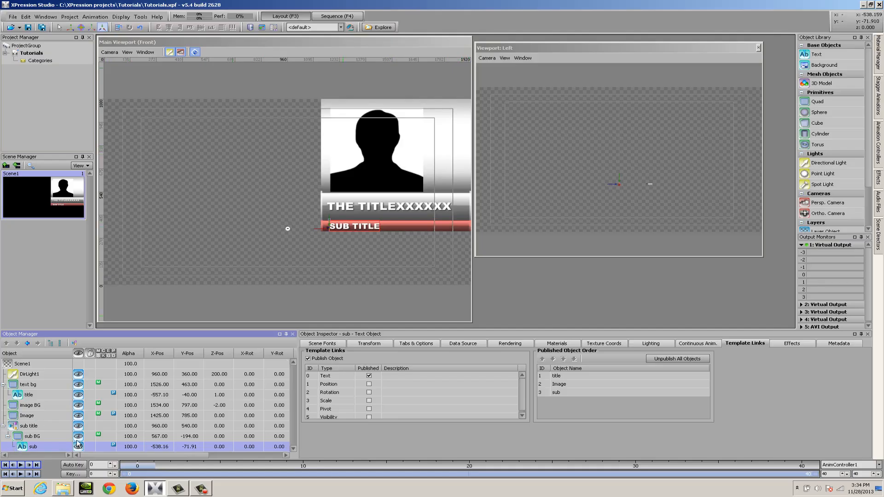
Step: Publish the sub title group with only Visibility enabled, and select title in the published object order
{"action": "left_click", "coordinate": [15, 427]}
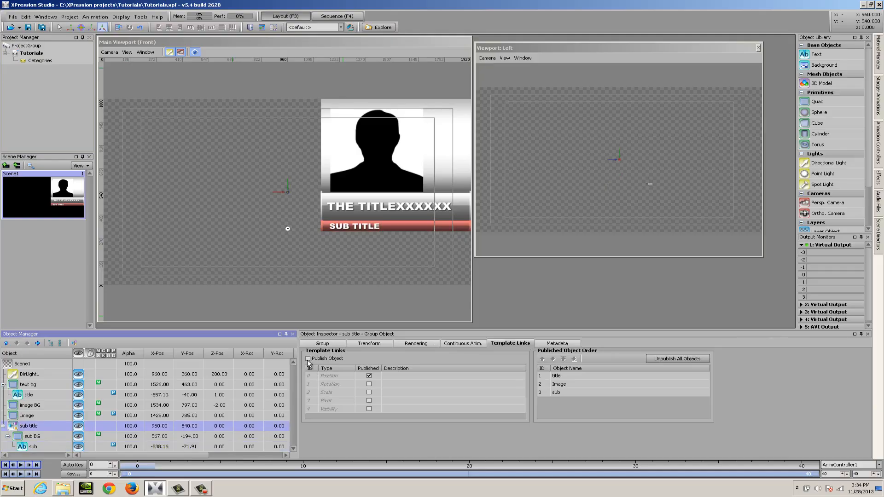
{"action": "left_click", "coordinate": [308, 359]}
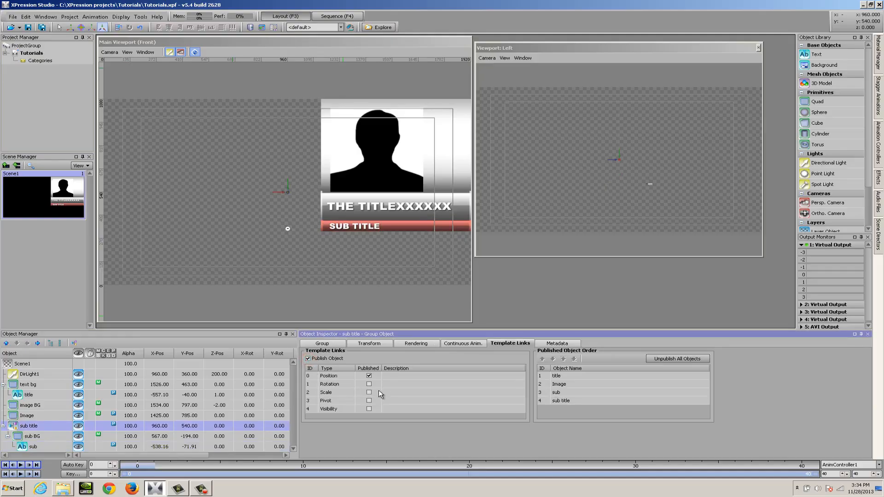
{"action": "left_click", "coordinate": [369, 375]}
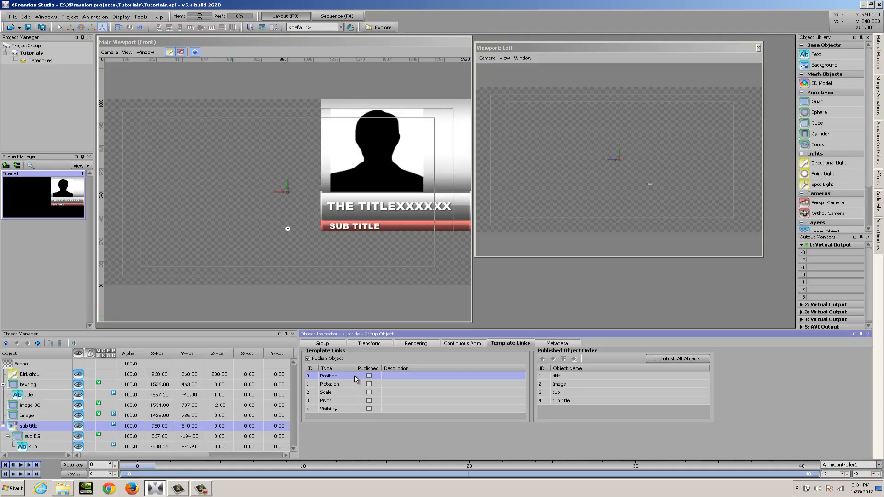
{"action": "left_click", "coordinate": [369, 409]}
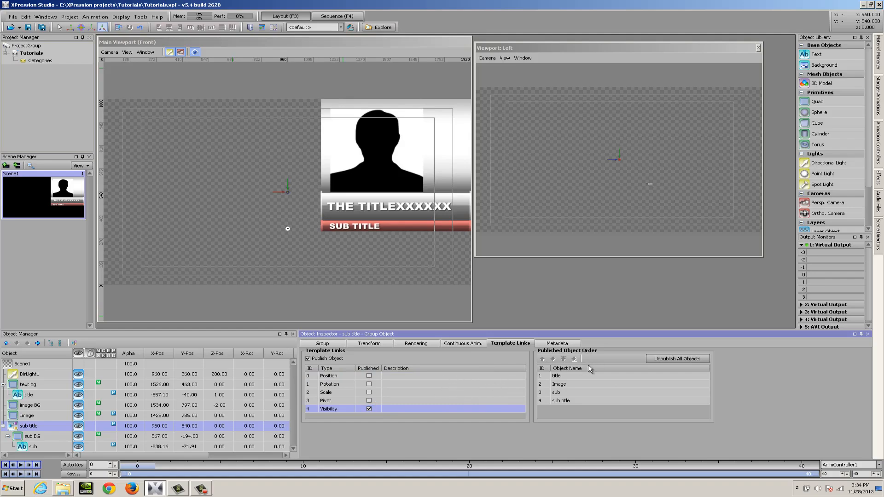
{"action": "left_click", "coordinate": [574, 376]}
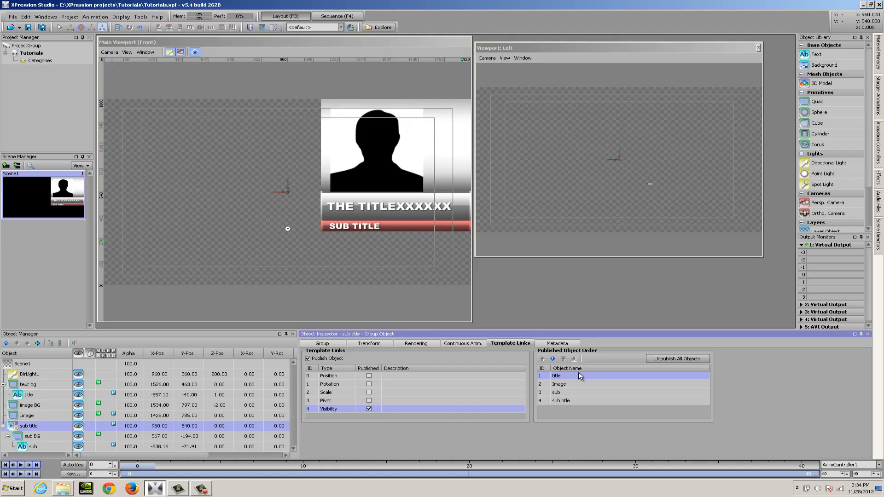
Step: Move Image above title so that it comes first in the published object order
{"action": "left_click", "coordinate": [567, 385]}
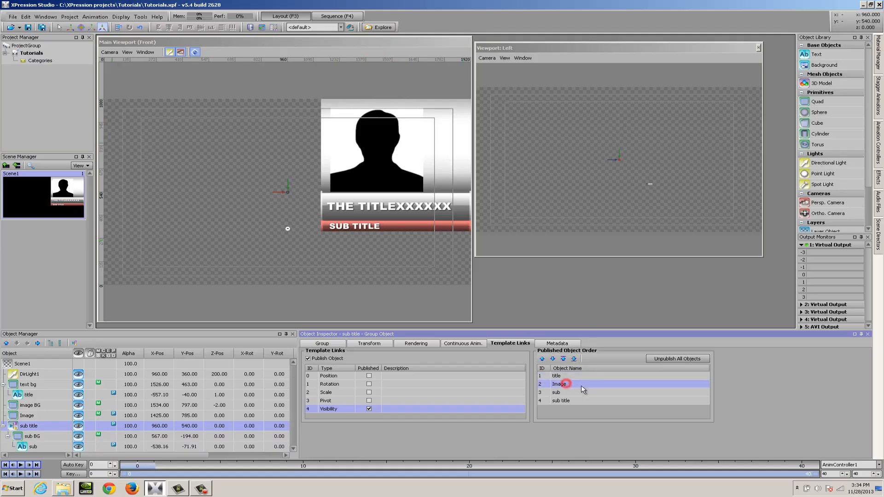
{"action": "left_click", "coordinate": [541, 359]}
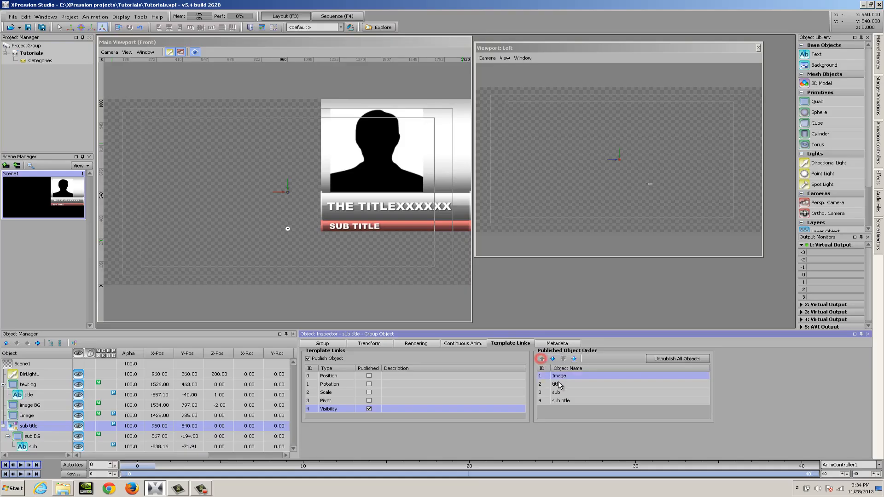
{"action": "left_click", "coordinate": [566, 385]}
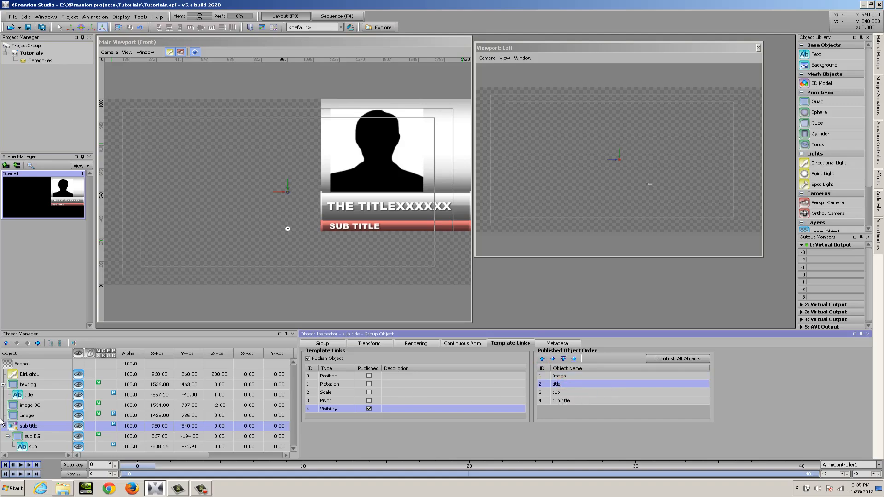
Step: Rename the sub title group as sub title bar and review the title, sub and bar entries in the published object order
{"action": "left_click", "coordinate": [31, 421]}
{"action": "left_click", "coordinate": [47, 424]}
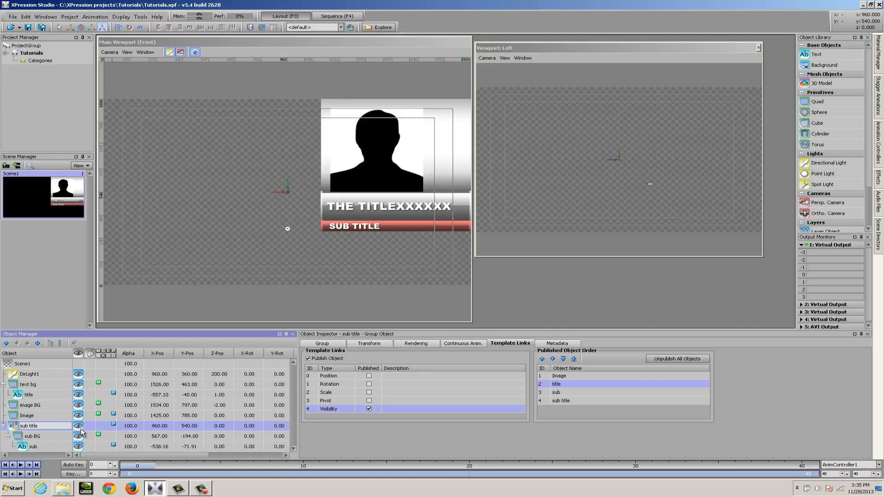
{"action": "type", "text": "bar"}
{"action": "key", "text": "Return"}
{"action": "left_click", "coordinate": [593, 386]}
{"action": "left_click", "coordinate": [592, 401]}
{"action": "left_click", "coordinate": [572, 393]}
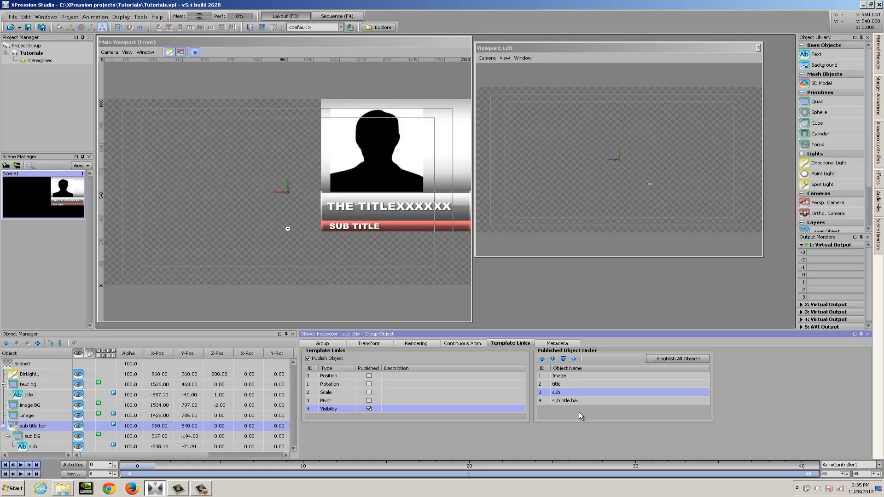
Step: Add Scene1 to the sequence as a take item and enlarge the Take Inspector to show all its template data
{"action": "left_click", "coordinate": [332, 15]}
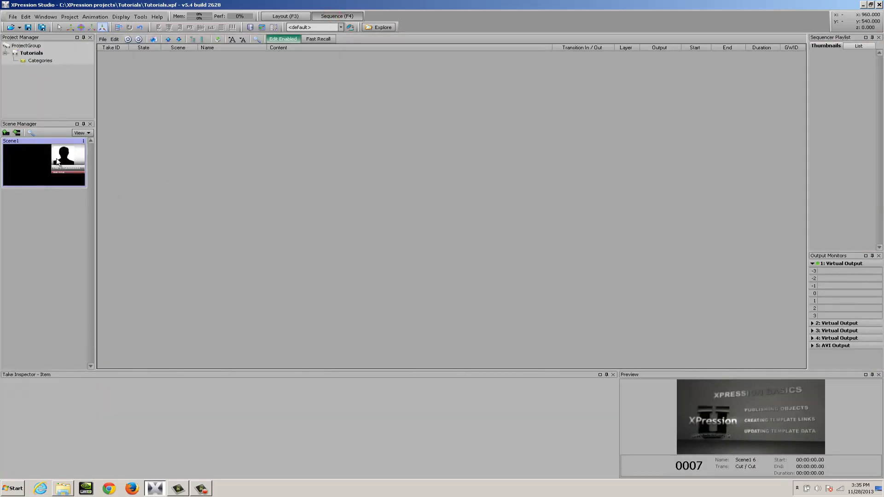
{"action": "left_click_drag", "start_coordinate": [26, 162], "coordinate": [190, 107]}
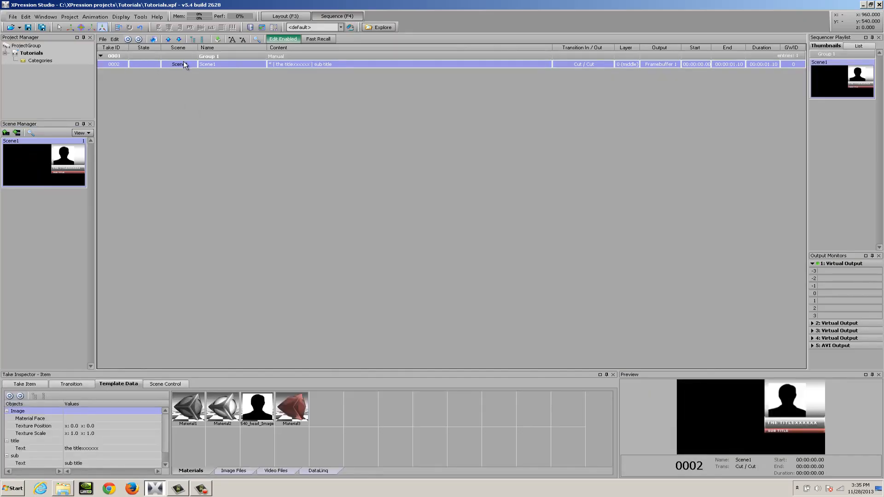
{"action": "left_click_drag", "start_coordinate": [494, 371], "coordinate": [492, 312]}
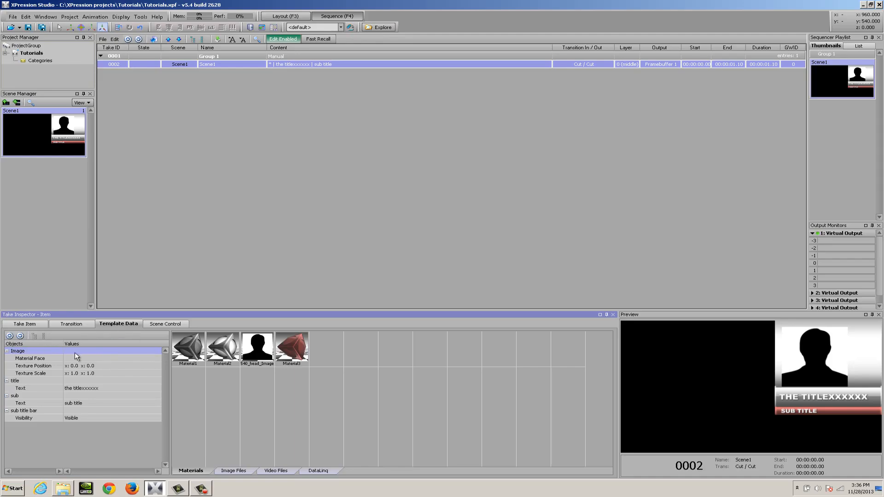
Step: Examine the Image object's Material Face, Texture Position and Texture Scale fields in the take's template data
{"action": "left_click", "coordinate": [41, 358]}
{"action": "left_click", "coordinate": [49, 365]}
{"action": "left_click", "coordinate": [49, 372]}
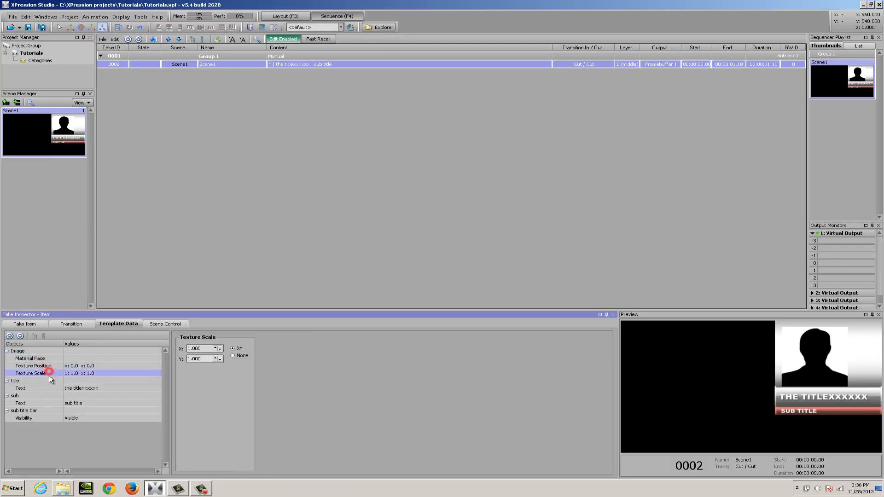
{"action": "left_click", "coordinate": [50, 359]}
{"action": "left_click", "coordinate": [53, 367]}
{"action": "left_click", "coordinate": [54, 372]}
Step: Assign the Canadian_Flag image file to the take's Image object and set its unlinked X texture scale to 0.61
{"action": "left_click", "coordinate": [51, 351]}
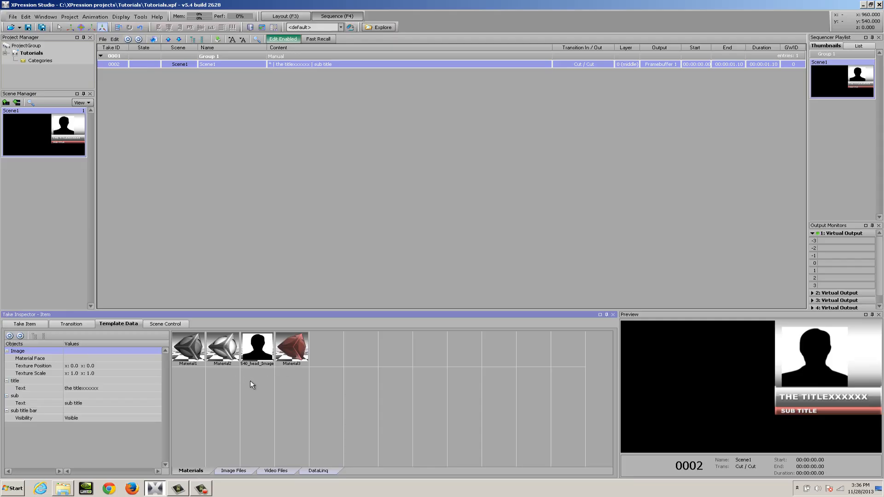
{"action": "left_click", "coordinate": [234, 471]}
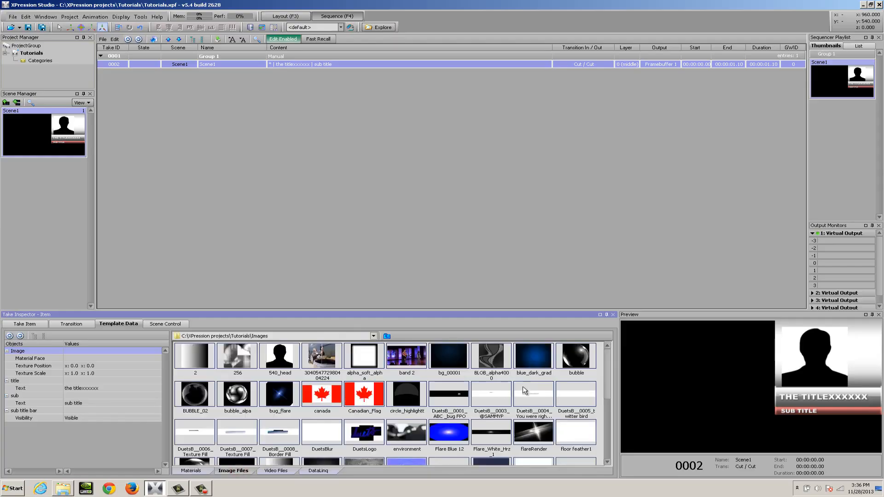
{"action": "left_click", "coordinate": [367, 395]}
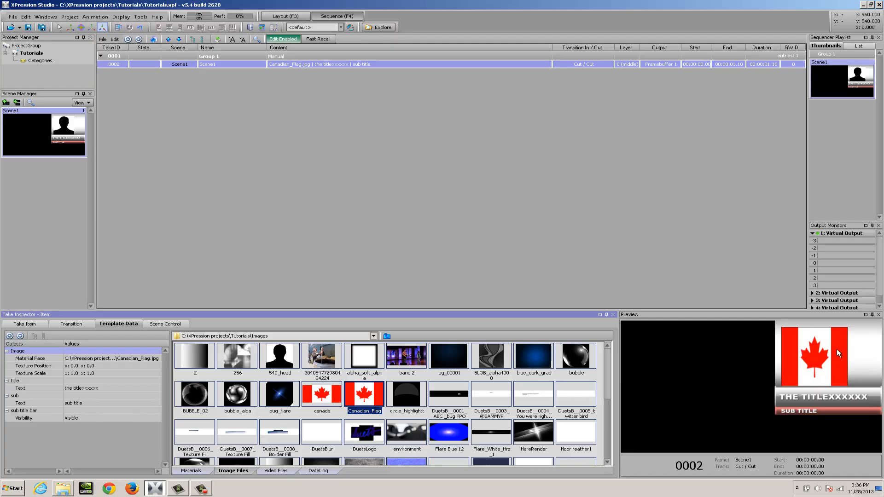
{"action": "left_click", "coordinate": [85, 374]}
{"action": "left_click", "coordinate": [232, 355]}
{"action": "scroll", "coordinate": [207, 348], "scroll_direction": "down", "scroll_amount": 11}
{"action": "scroll", "coordinate": [207, 348], "scroll_direction": "down", "scroll_amount": 18}
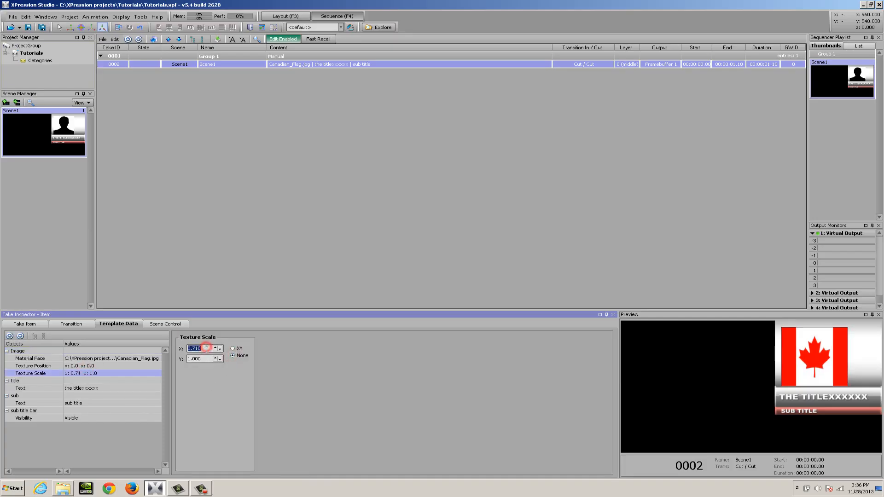
{"action": "scroll", "coordinate": [210, 347], "scroll_direction": "down", "scroll_amount": 10}
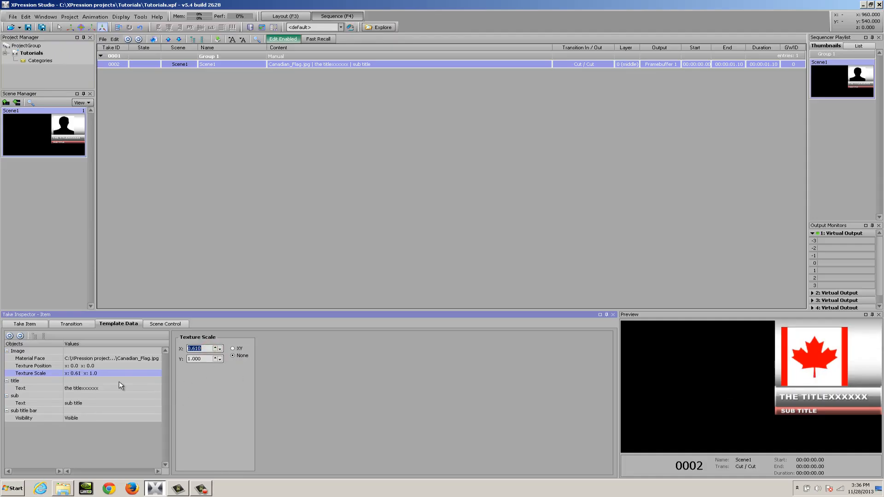
Step: Set the take's title text to "flag" and make the sub title bar not visible
{"action": "left_click", "coordinate": [90, 388]}
{"action": "left_click_drag", "start_coordinate": [268, 352], "coordinate": [177, 353]}
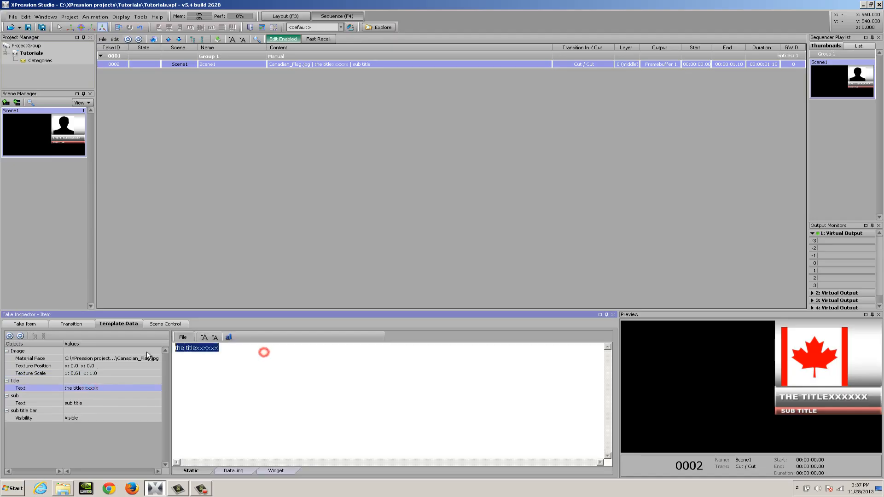
{"action": "type", "text": "flag"}
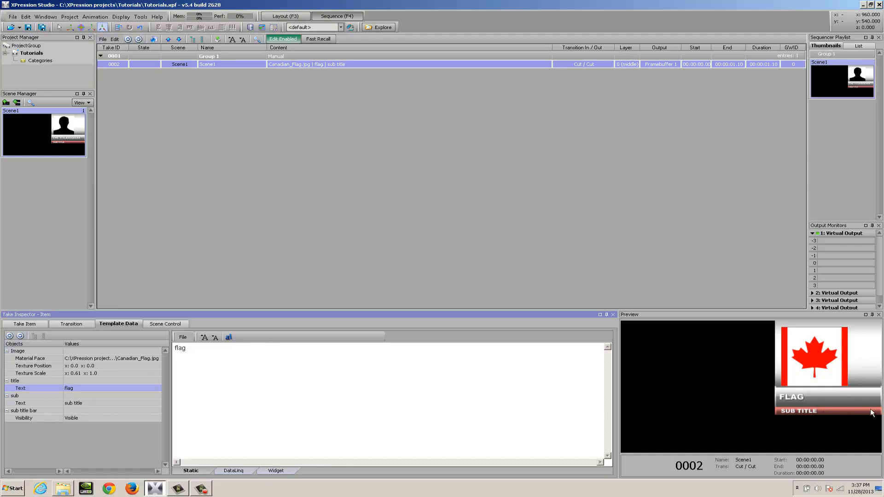
{"action": "left_click", "coordinate": [50, 411]}
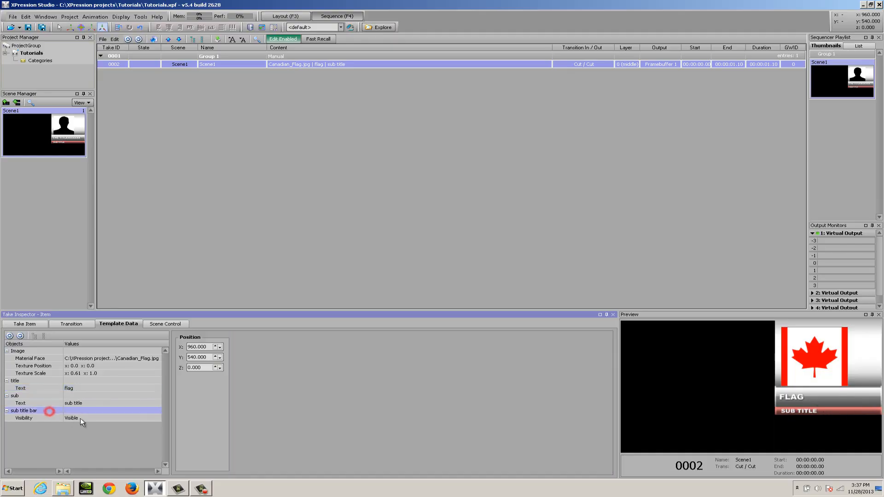
{"action": "left_click", "coordinate": [91, 418]}
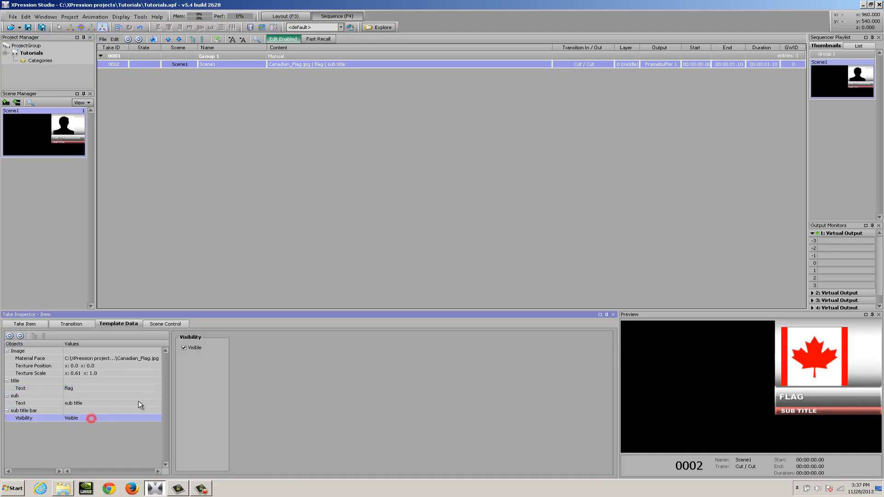
{"action": "left_click", "coordinate": [184, 348]}
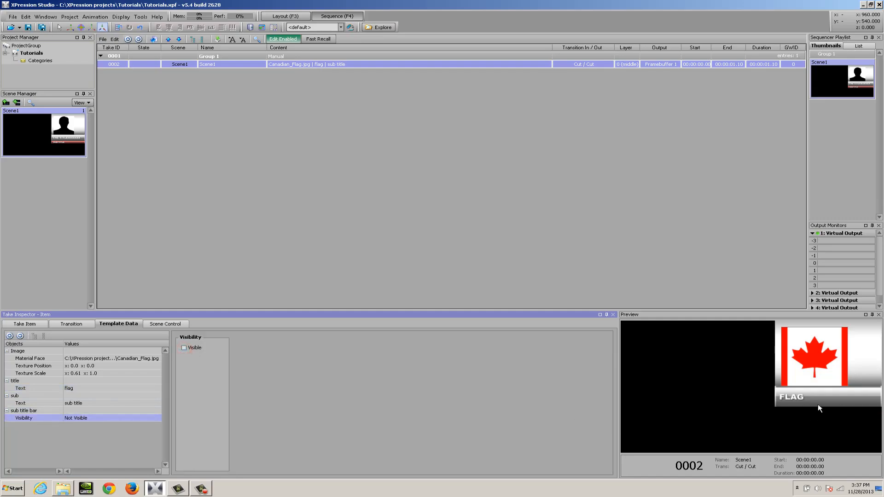
Step: Take the flag item online, and reposition and enlarge the virtual output window
{"action": "double_click", "coordinate": [147, 65]}
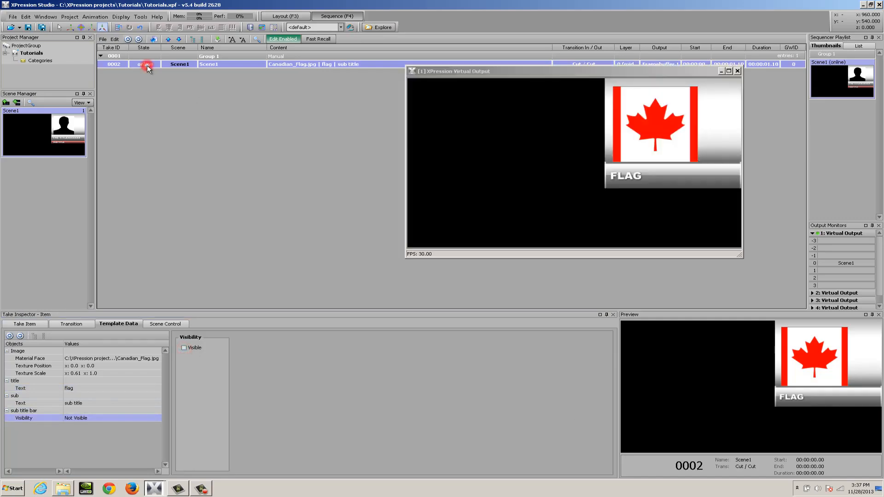
{"action": "left_click_drag", "start_coordinate": [608, 72], "coordinate": [556, 94]}
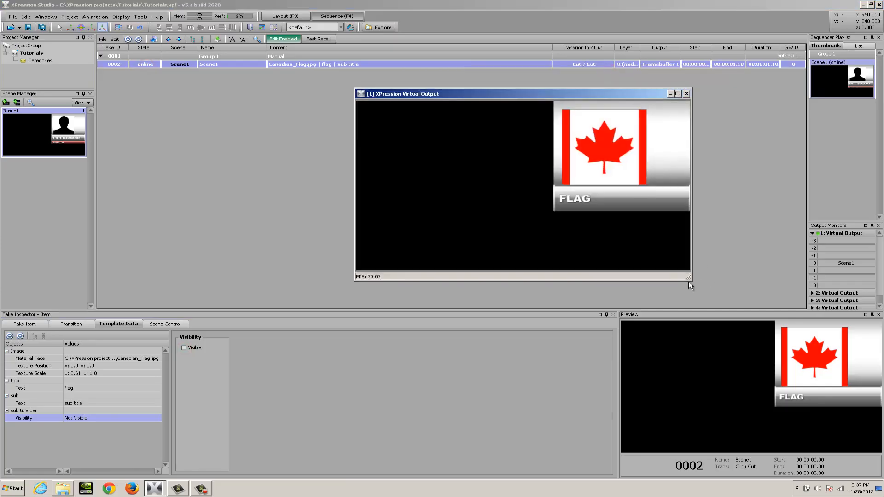
{"action": "left_click_drag", "start_coordinate": [689, 278], "coordinate": [751, 303]}
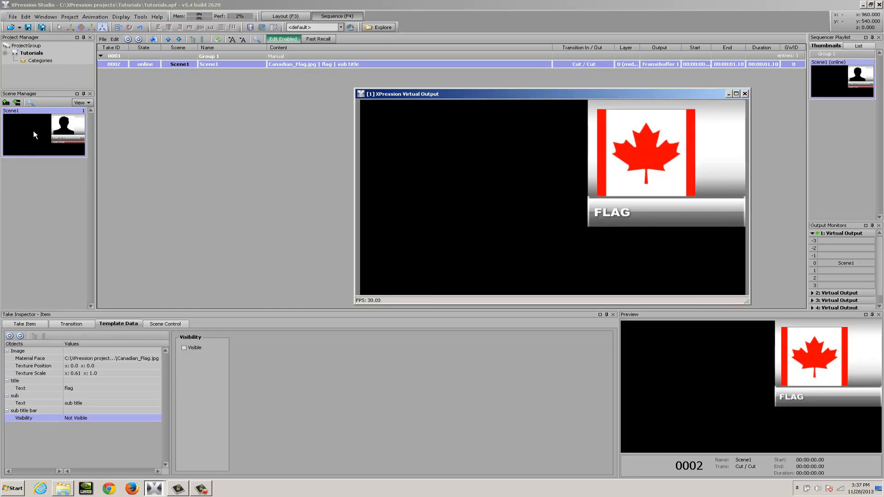
Step: Add a second Scene1 take to the sequence and assign the band 2 image file to its Material Face
{"action": "left_click_drag", "start_coordinate": [19, 129], "coordinate": [160, 141]}
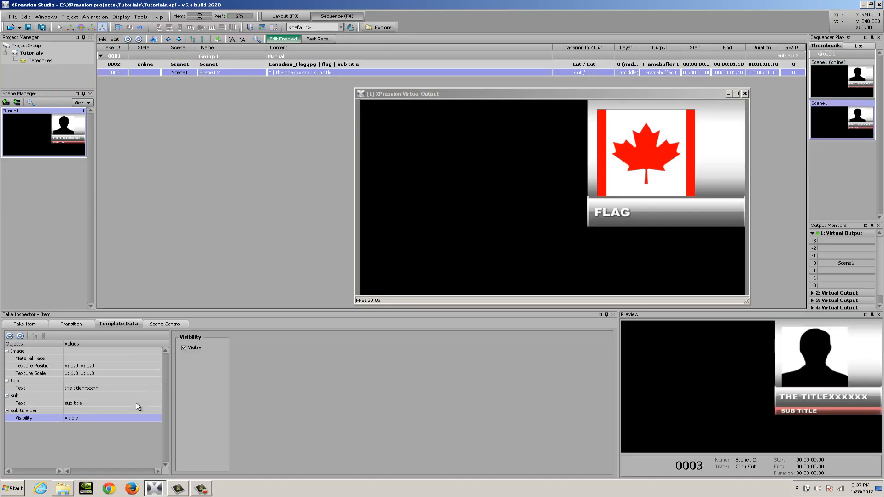
{"action": "left_click", "coordinate": [83, 358]}
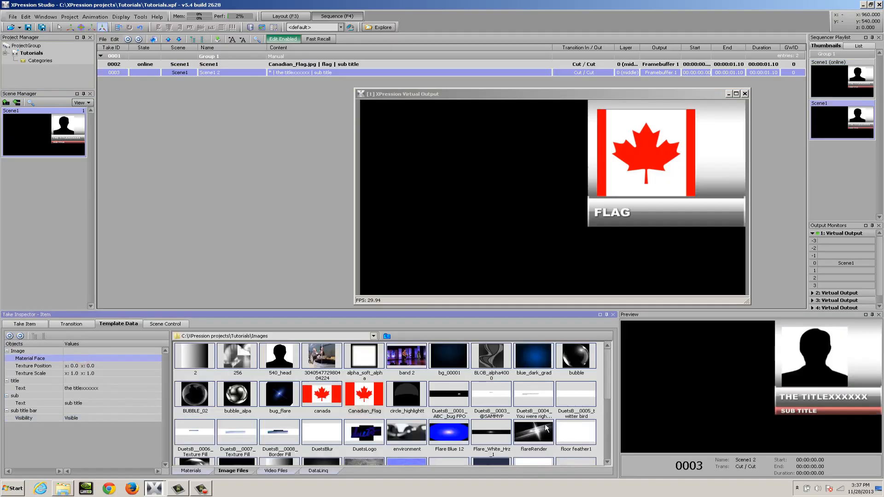
{"action": "mouse_move", "coordinate": [607, 381]}
{"action": "left_mouse_down"}
{"action": "mouse_move", "coordinate": [606, 449]}
{"action": "mouse_move", "coordinate": [608, 364]}
{"action": "left_mouse_up"}
{"action": "left_click", "coordinate": [413, 361]}
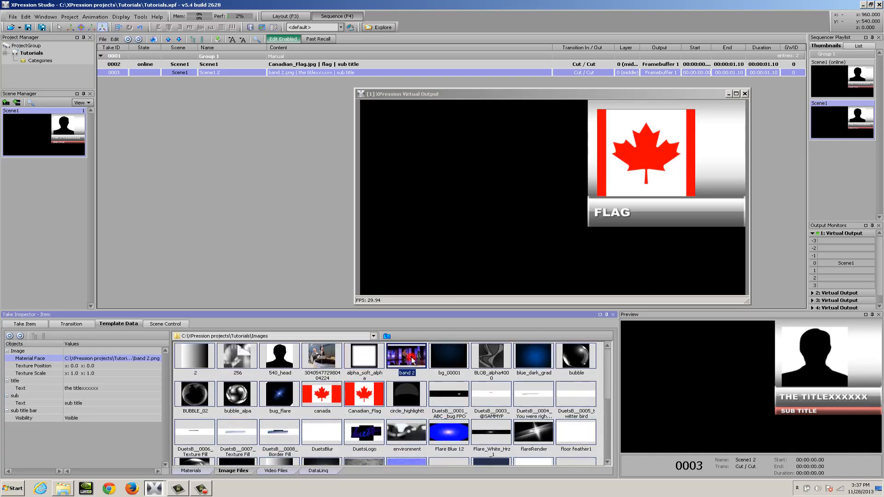
Step: Set the X texture scale of the second take's band image to 0.555
{"action": "left_click", "coordinate": [88, 375]}
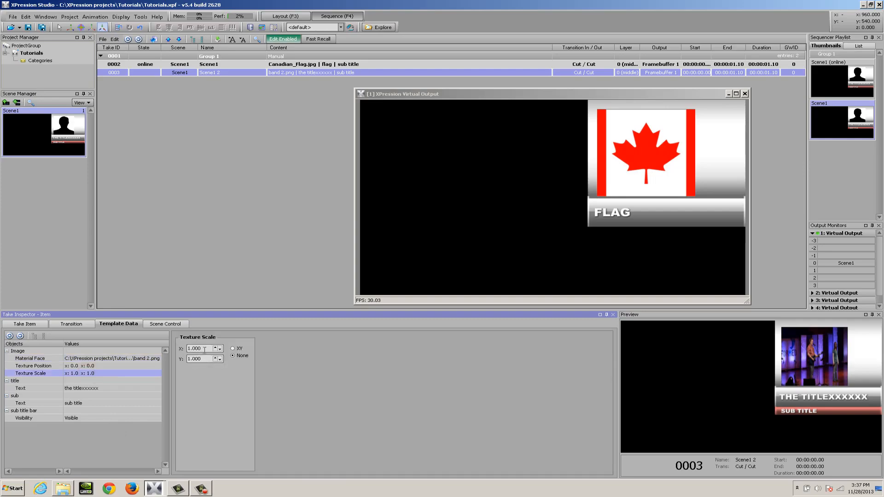
{"action": "scroll", "coordinate": [204, 349], "scroll_direction": "down", "scroll_amount": 11}
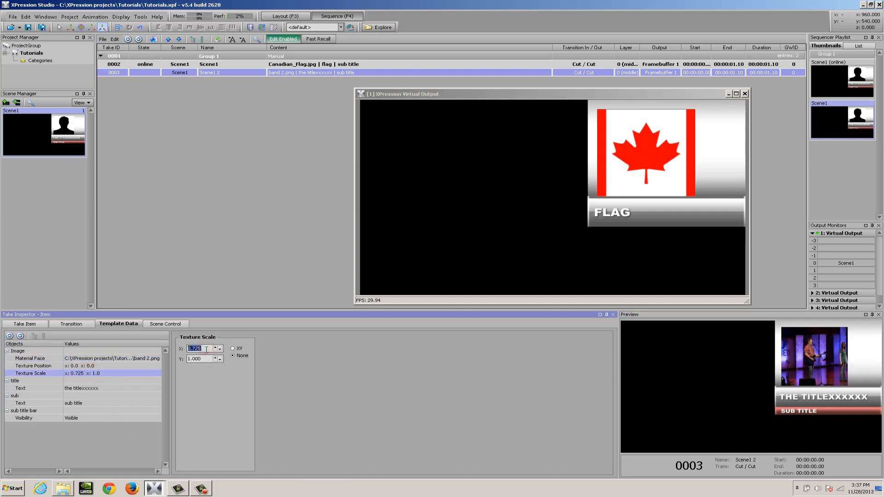
{"action": "scroll", "coordinate": [206, 351], "scroll_direction": "down", "scroll_amount": 7}
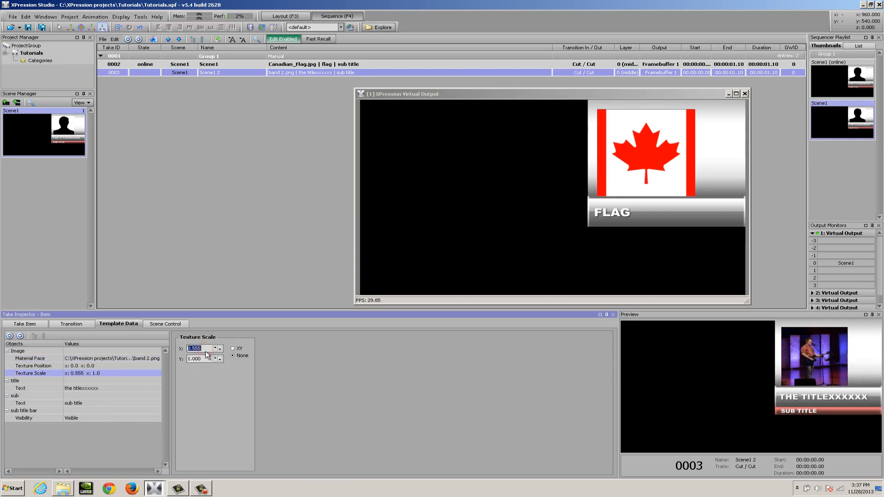
Step: Set the second take's title text to "concert" and its sub text to "great show"
{"action": "left_click", "coordinate": [99, 389]}
{"action": "triple_click", "coordinate": [247, 352]}
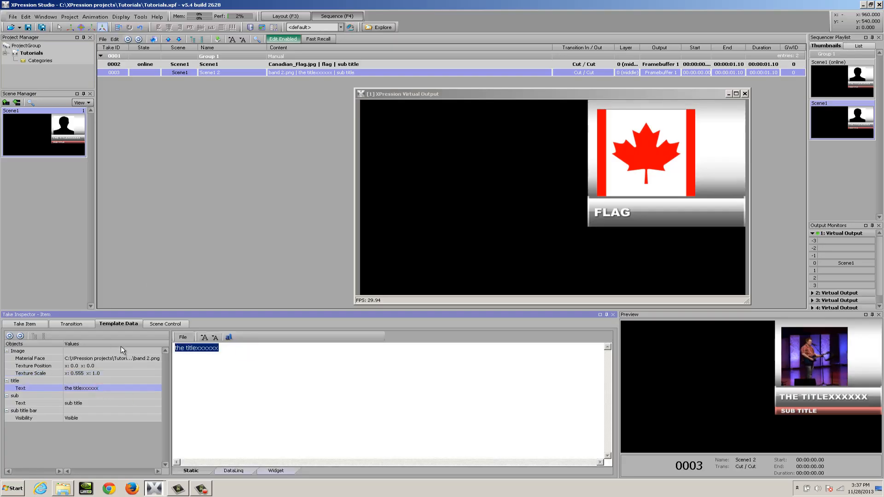
{"action": "type", "text": "concert"}
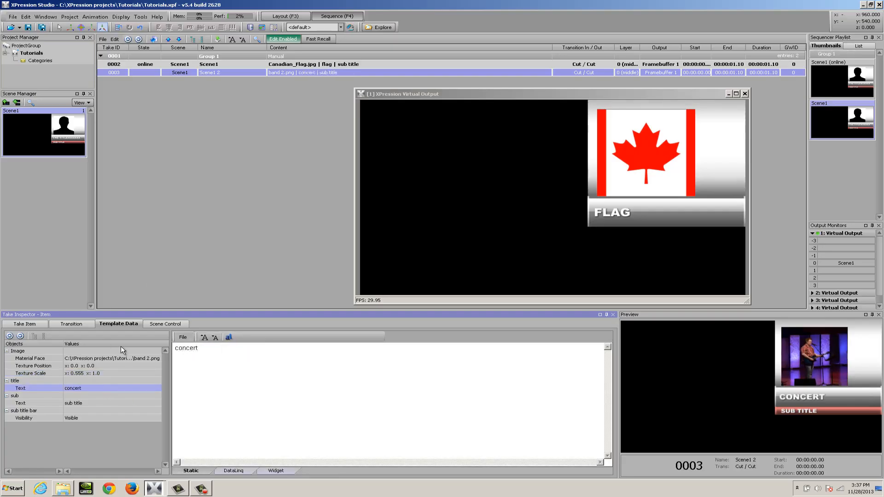
{"action": "left_click", "coordinate": [76, 404]}
{"action": "triple_click", "coordinate": [211, 350]}
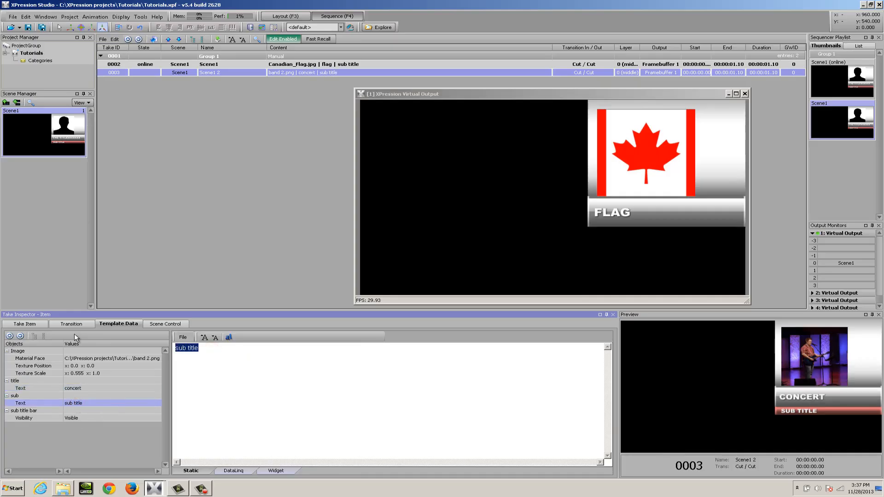
{"action": "type", "text": "grea"}
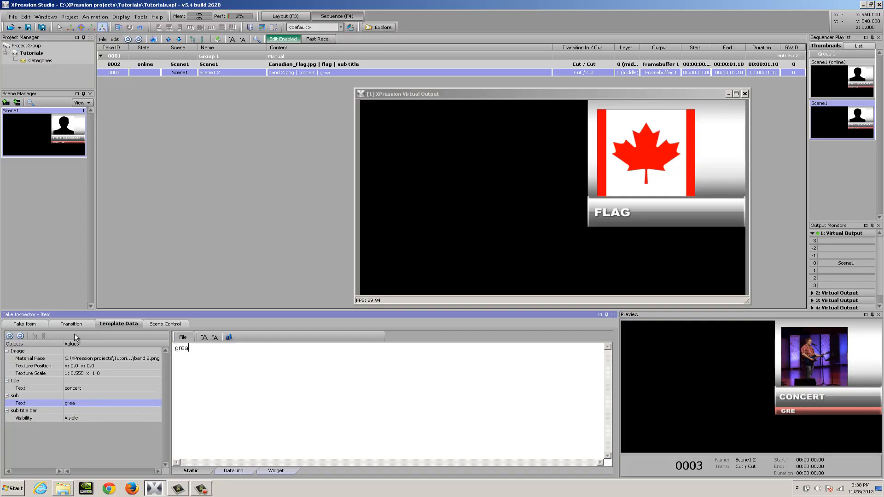
{"action": "type", "text": "t show"}
Step: Take the concert item online and alternate it with the flag item to compare their output, ending on the concert item
{"action": "double_click", "coordinate": [148, 72]}
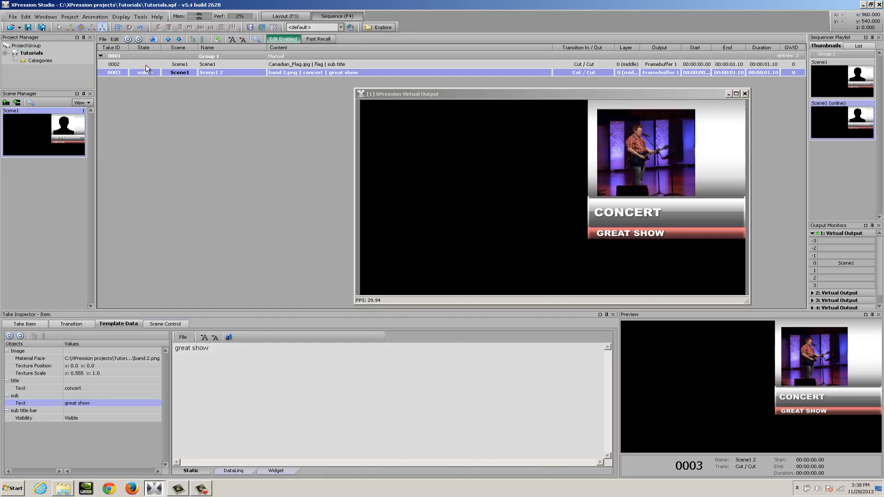
{"action": "double_click", "coordinate": [146, 67]}
{"action": "double_click", "coordinate": [143, 74]}
{"action": "double_click", "coordinate": [149, 65]}
{"action": "double_click", "coordinate": [148, 72]}
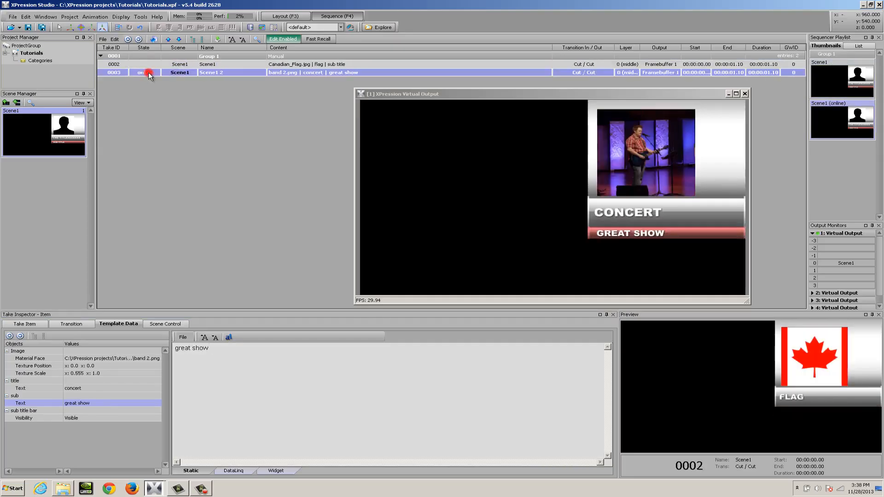
{"action": "double_click", "coordinate": [150, 65]}
{"action": "double_click", "coordinate": [150, 73]}
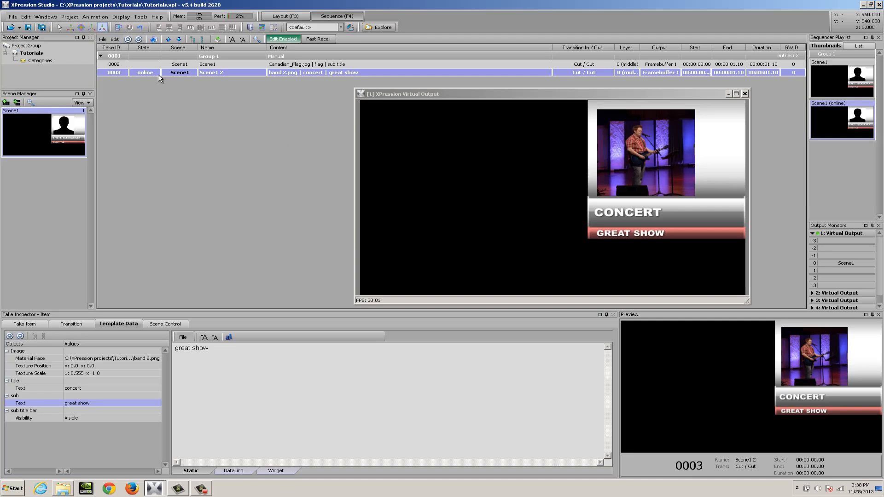
Step: Duplicate the concert take in the sequence and assign the SW_BG V2 video file to the copy's image material
{"action": "key", "text": "ctrl+v"}
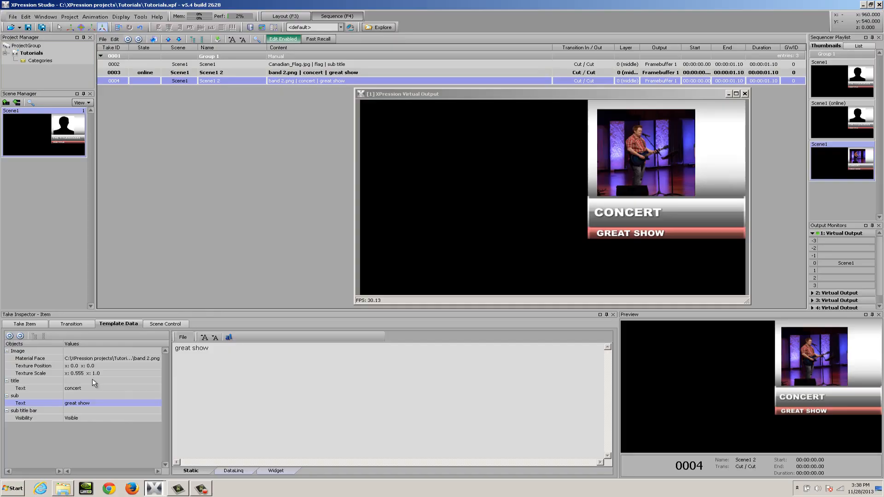
{"action": "left_click", "coordinate": [40, 358]}
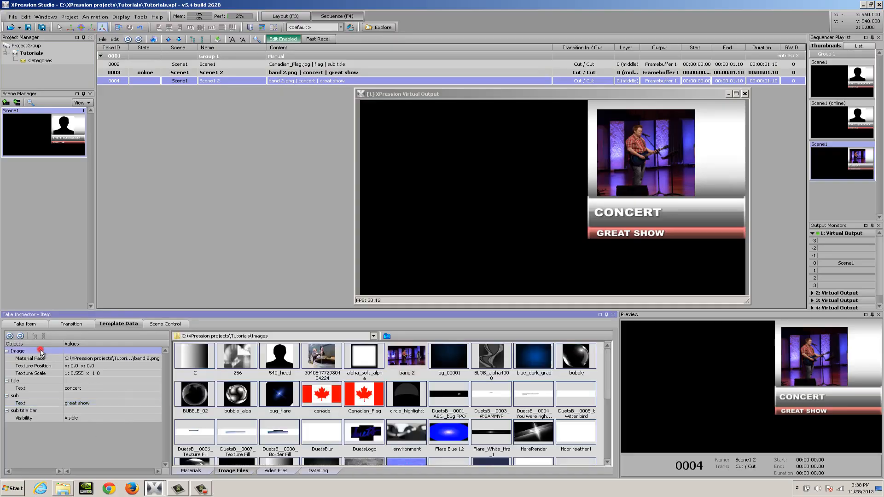
{"action": "left_click", "coordinate": [275, 471]}
{"action": "left_click", "coordinate": [198, 361]}
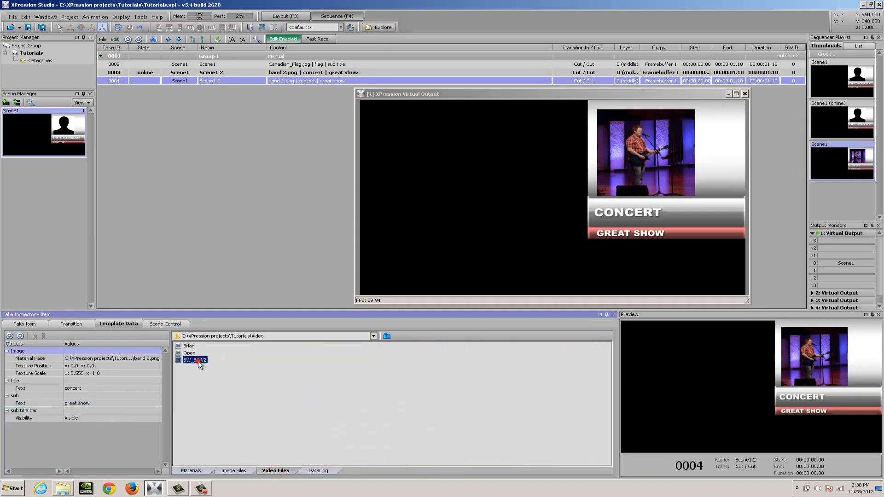
Step: Take the SW_BG V2 video item online, play the band 2 and flag items for comparison, and end on the video item
{"action": "double_click", "coordinate": [153, 82]}
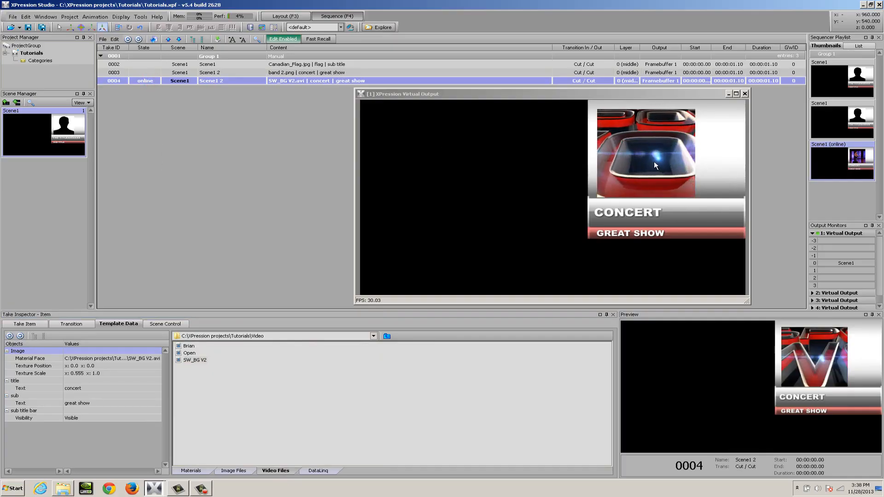
{"action": "double_click", "coordinate": [144, 74]}
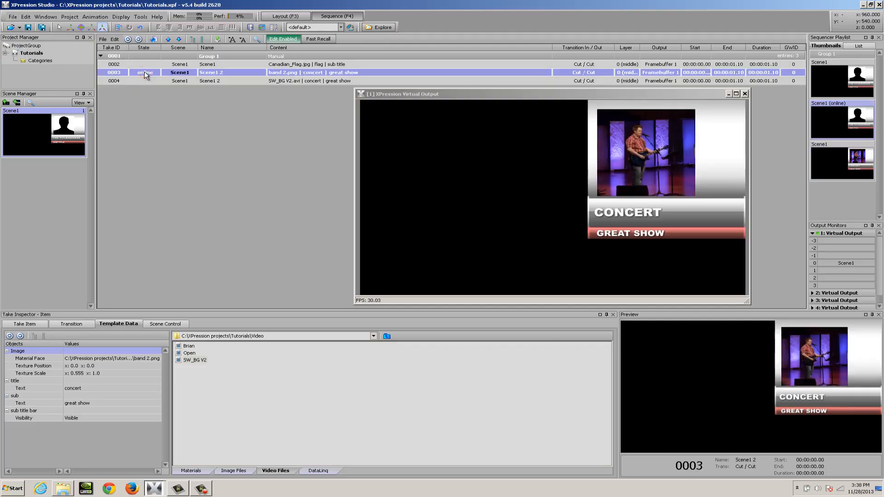
{"action": "double_click", "coordinate": [146, 64]}
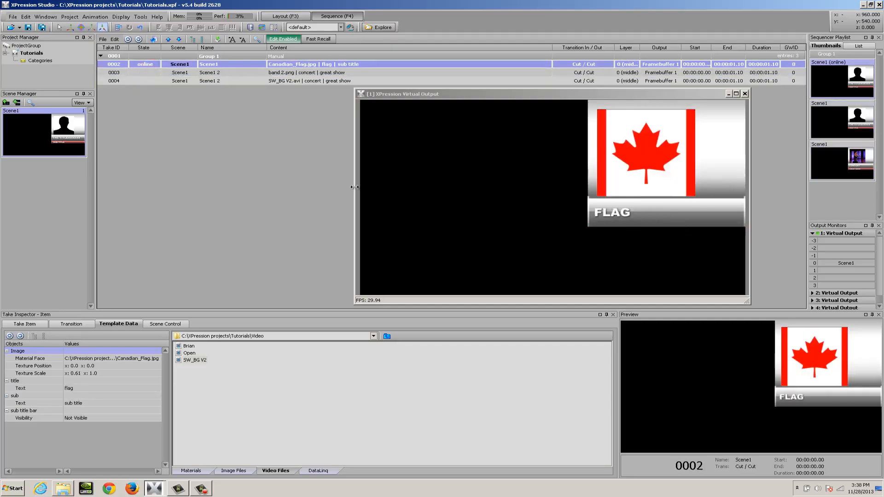
{"action": "double_click", "coordinate": [145, 72]}
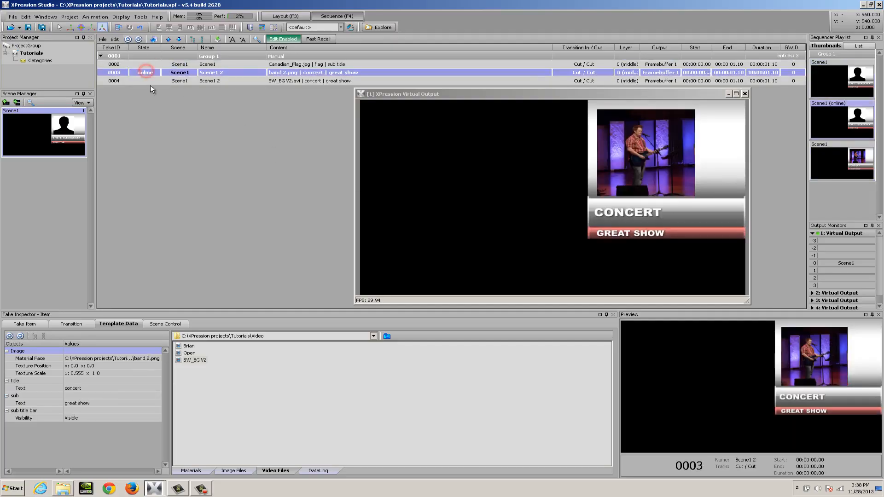
{"action": "double_click", "coordinate": [150, 81]}
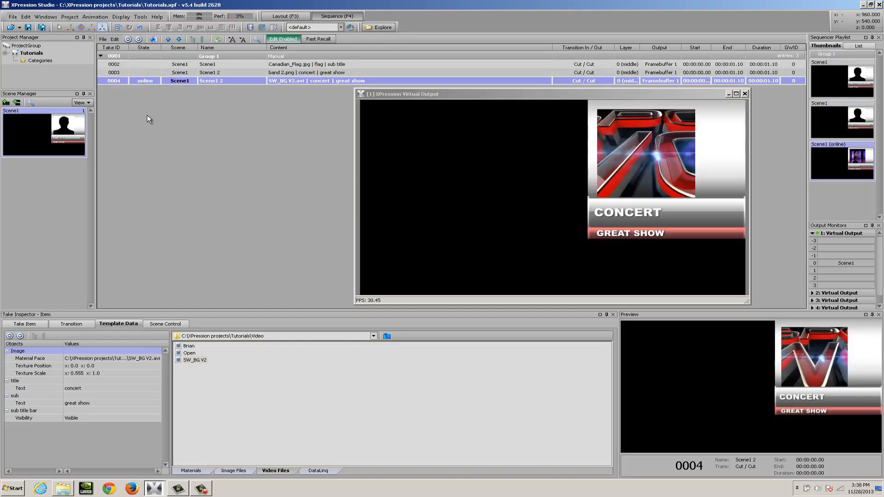